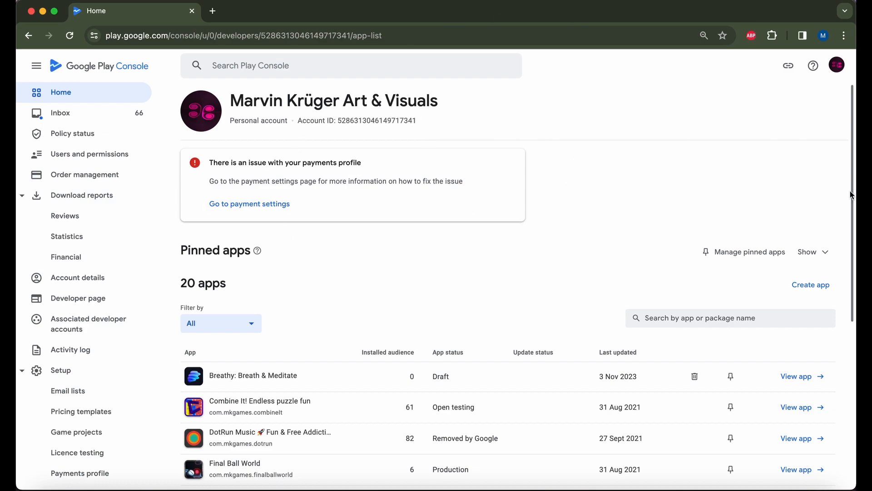
Start a new app named 'Temple Runner' with default language English (United States).
left_click(818, 284)
left_click(436, 167)
type("Temple Runner")
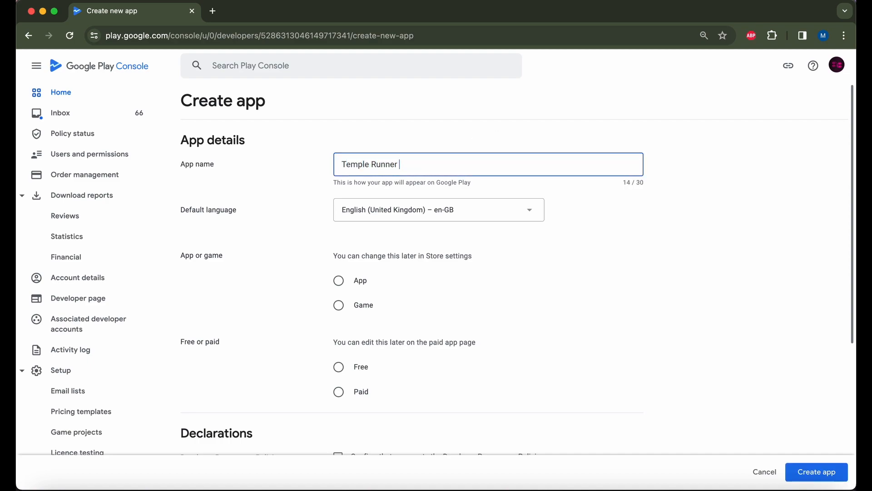
left_click(431, 212)
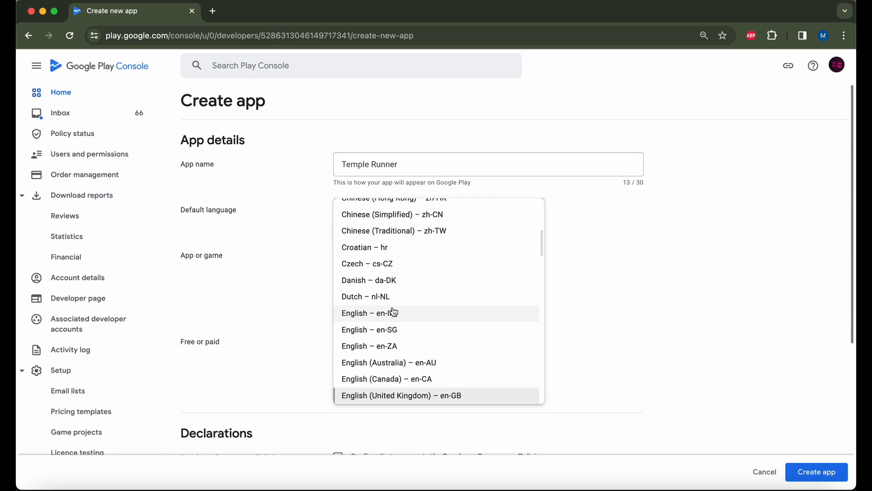
scroll(392, 354, "down", 1)
scroll(391, 354, "down", 3)
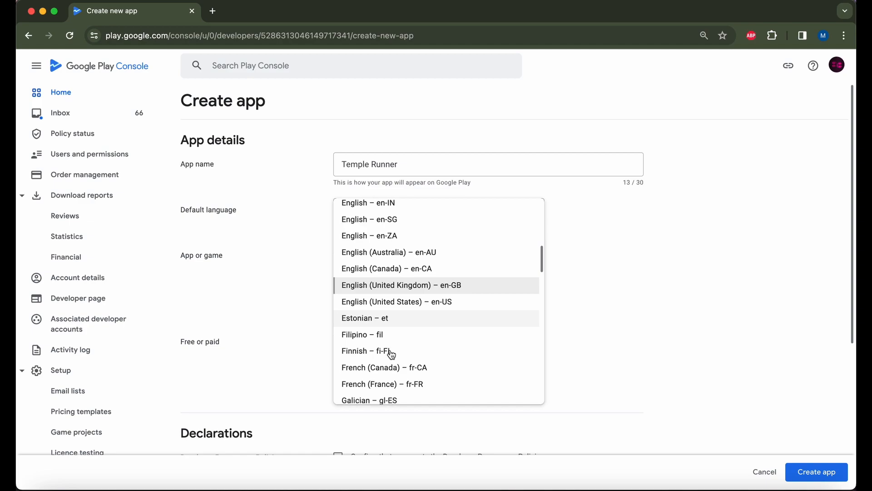
left_click(423, 304)
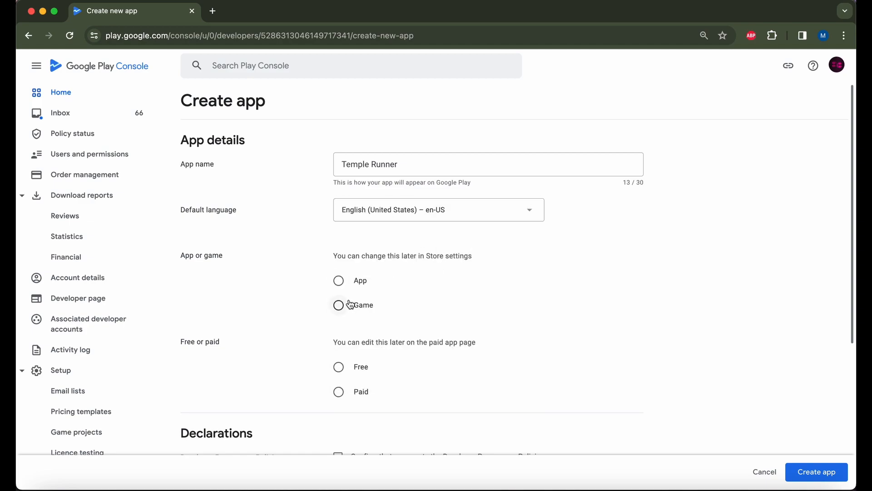
Make it a free game, accept both declarations, and create the app.
left_click(337, 308)
scroll(399, 315, "down", 2)
left_click(338, 275)
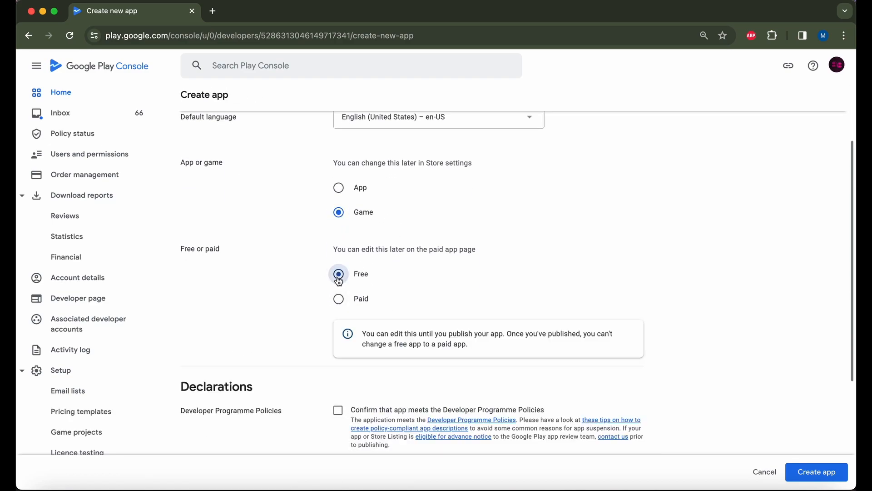
scroll(424, 275, "down", 2)
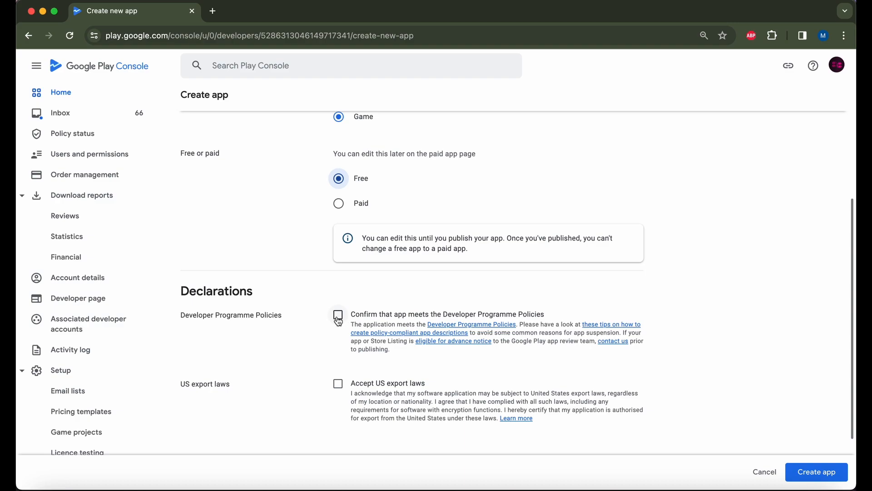
left_click(338, 316)
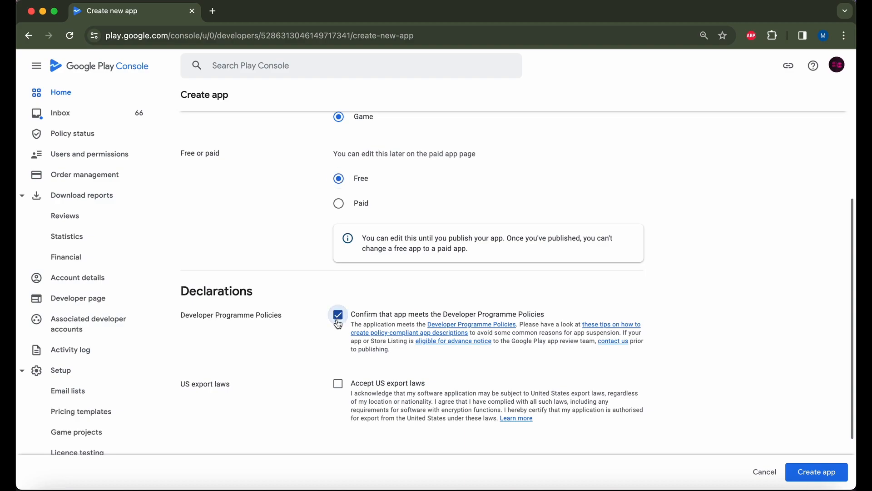
left_click(338, 387)
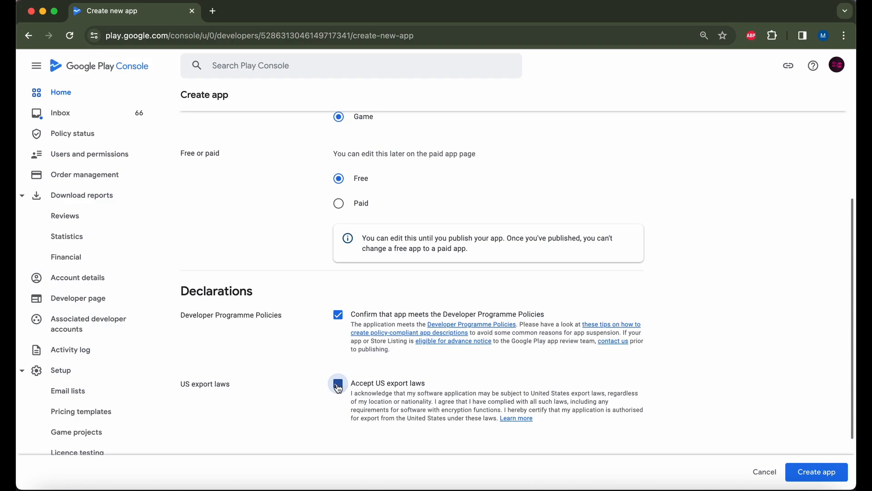
left_click(816, 473)
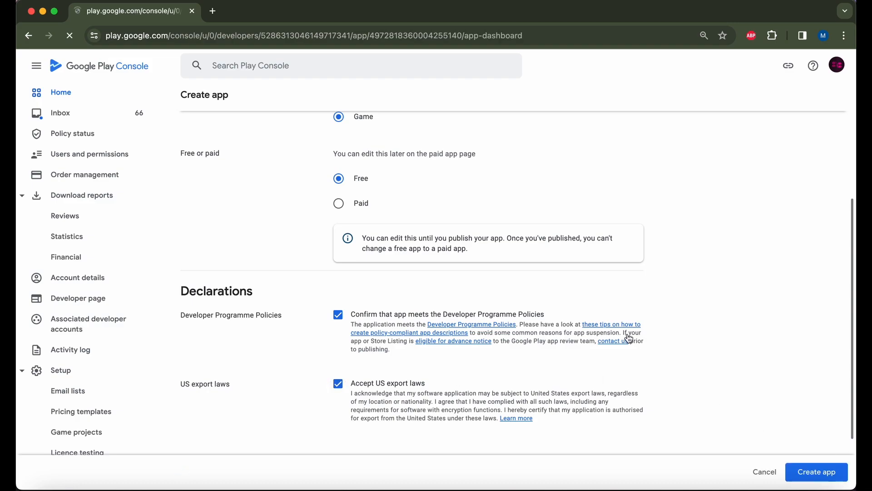
Expand the dashboard's setup tasks and open the Set privacy policy page.
scroll(470, 227, "down", 2)
scroll(471, 226, "down", 1)
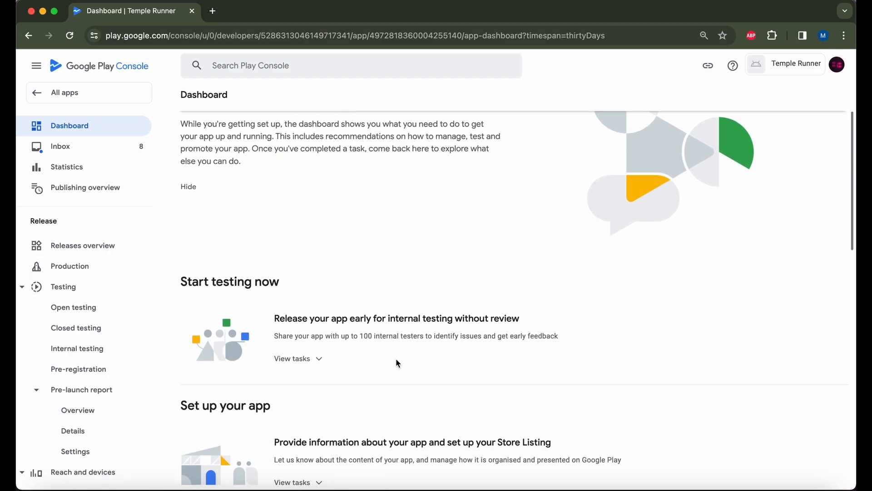
scroll(406, 258, "down", 2)
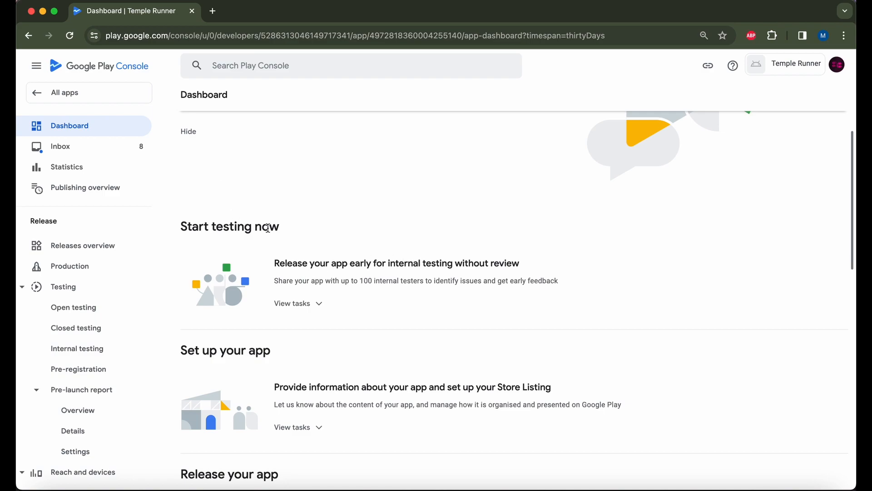
scroll(324, 277, "down", 3)
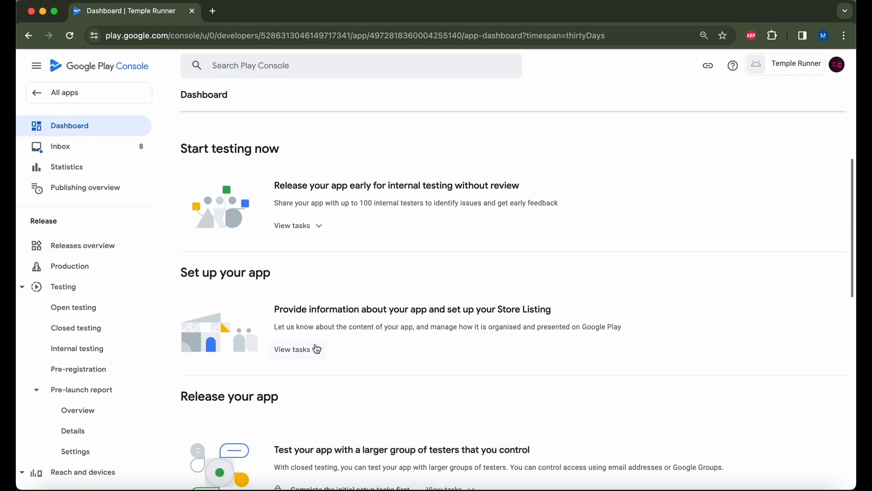
scroll(312, 355, "down", 2)
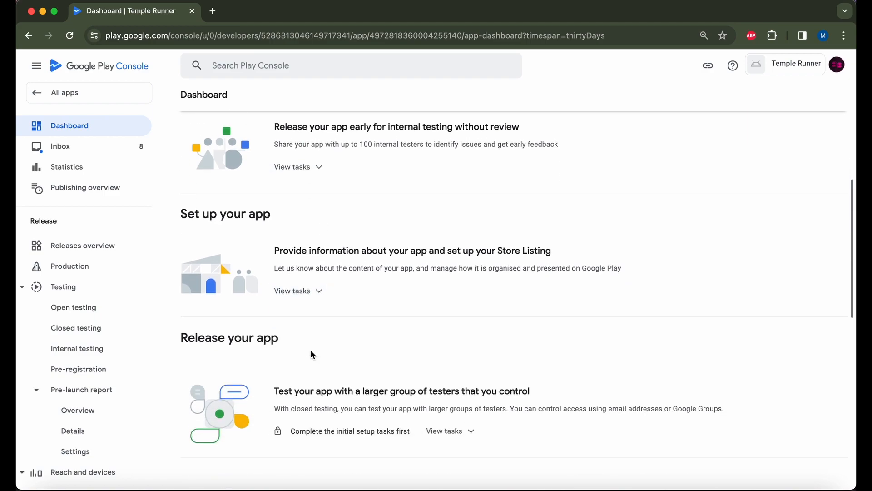
left_click(308, 291)
scroll(334, 309, "down", 2)
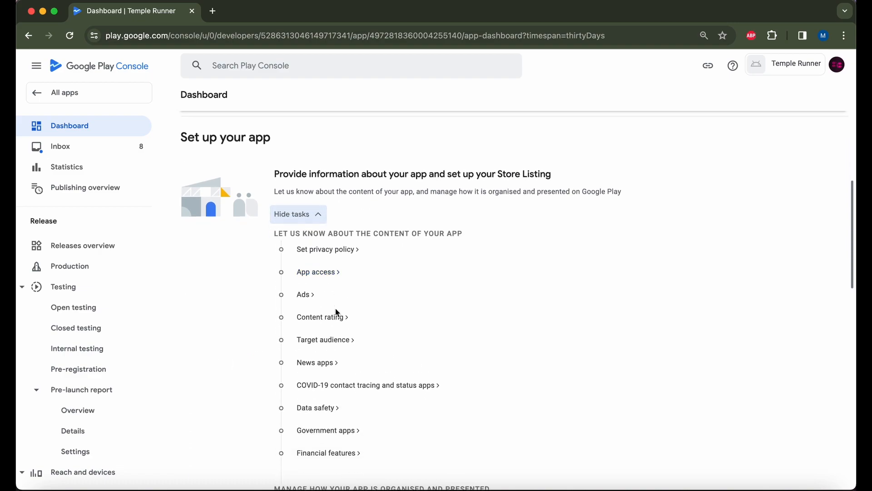
left_click(333, 249)
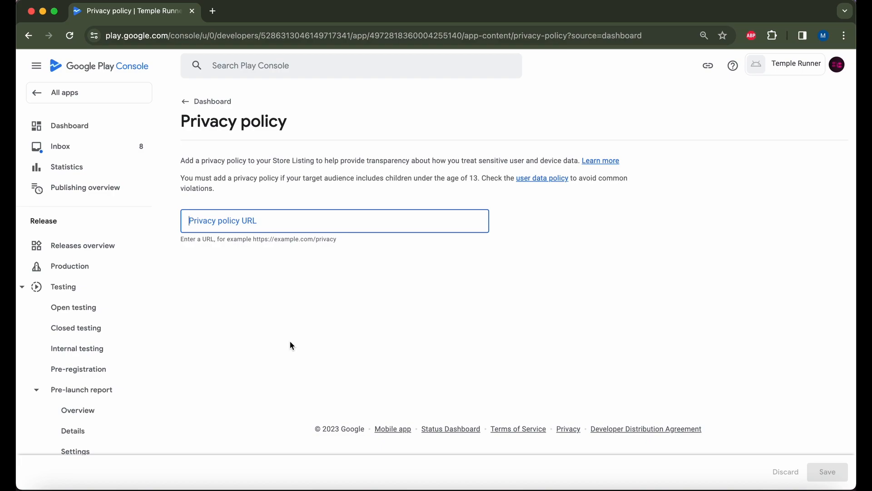
key("super+t")
Load mkgames.org/privacy_slime.html in a new tab and select its full address.
type("mkgames.org/")
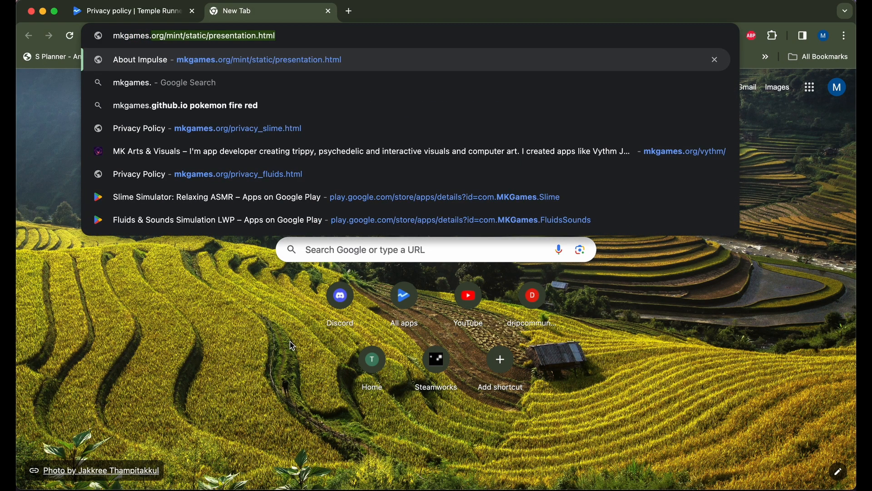
type("priva")
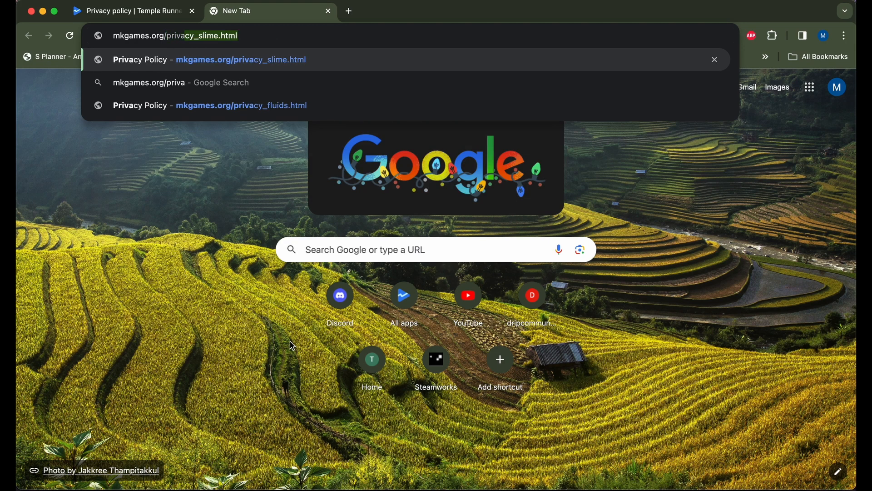
key("Return")
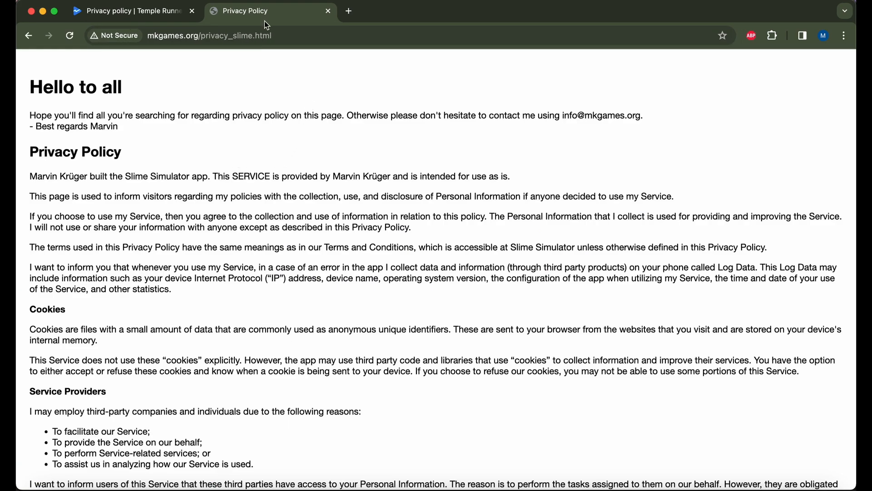
left_click(288, 36)
key("super+c")
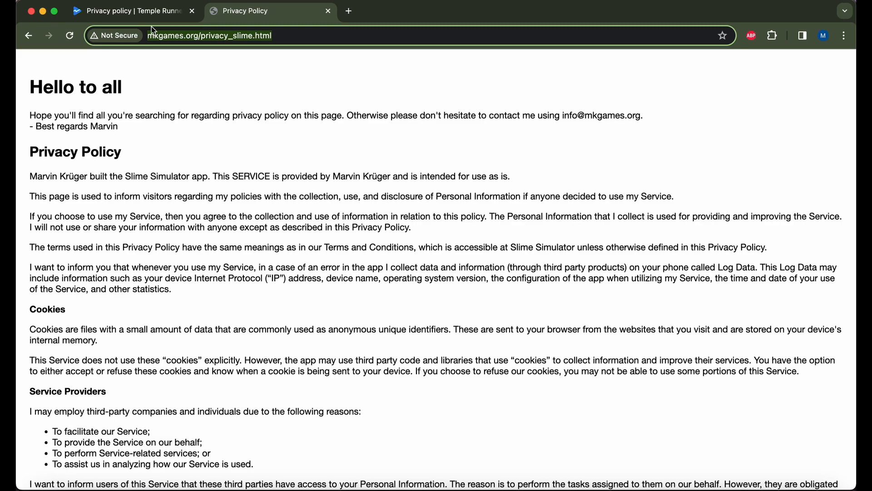
left_click(137, 11)
Paste the mkgames.org privacy page address as the Privacy policy URL and save it.
left_click(298, 228)
key("super+v")
left_click(827, 472)
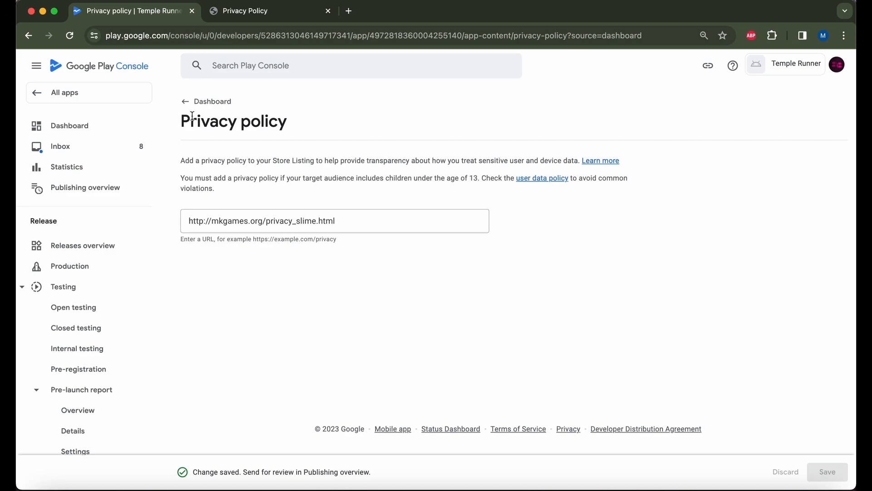
left_click(196, 101)
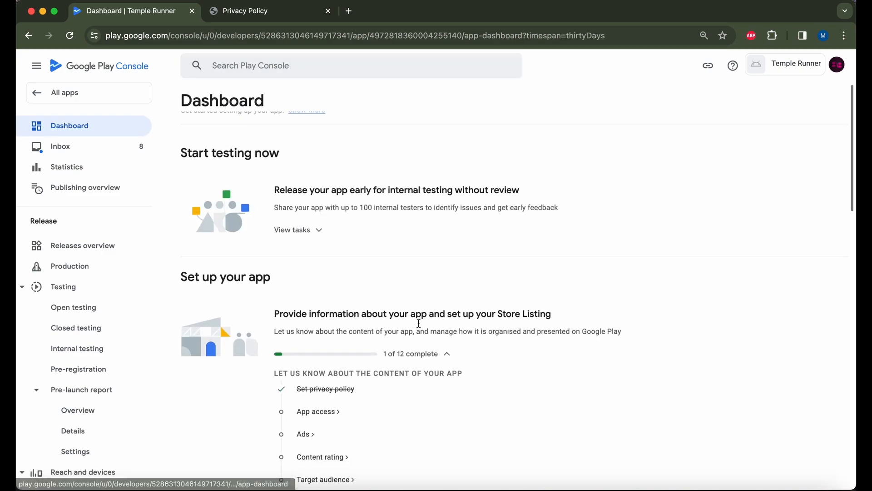
Declare in App access that all functionality is available without restrictions, and save.
scroll(270, 369, "down", 2)
left_click(306, 366)
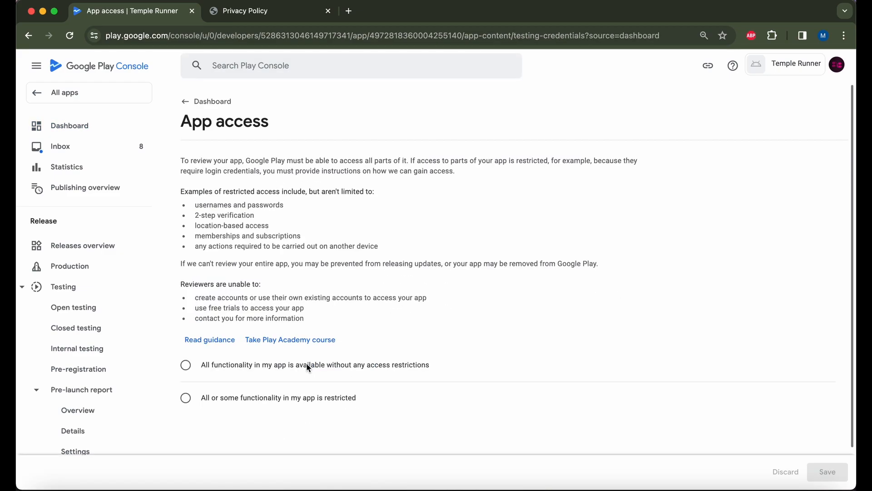
left_click(246, 367)
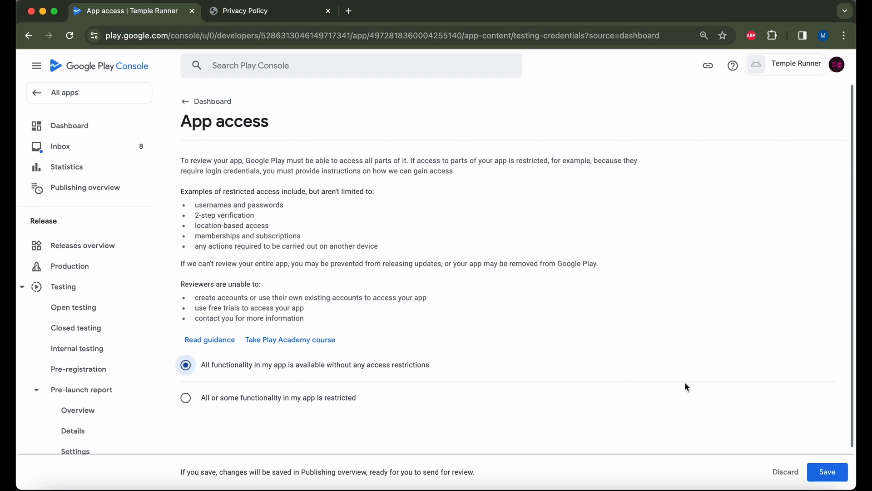
left_click(828, 472)
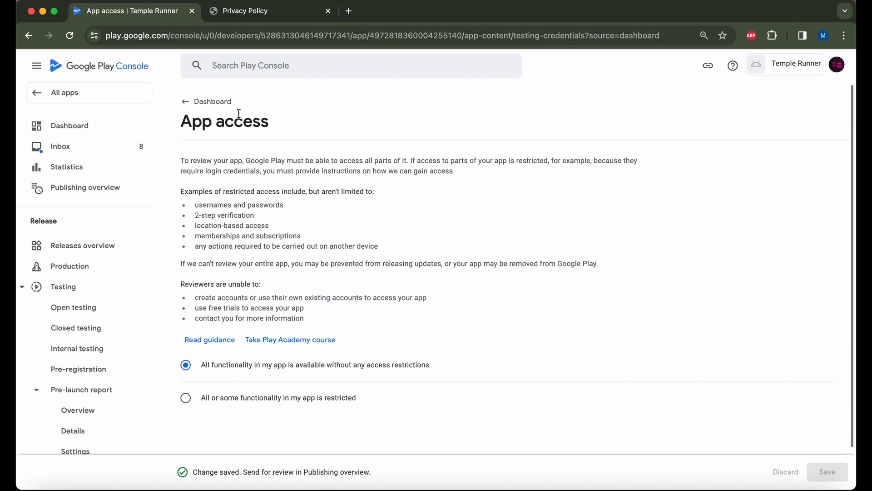
left_click(212, 102)
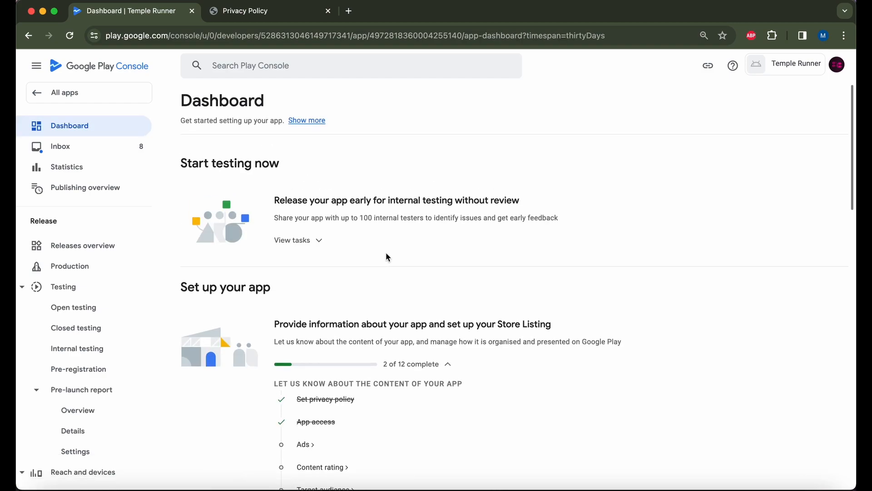
Declare that Temple Runner contains ads and save the declaration.
scroll(386, 257, "down", 4)
left_click(307, 331)
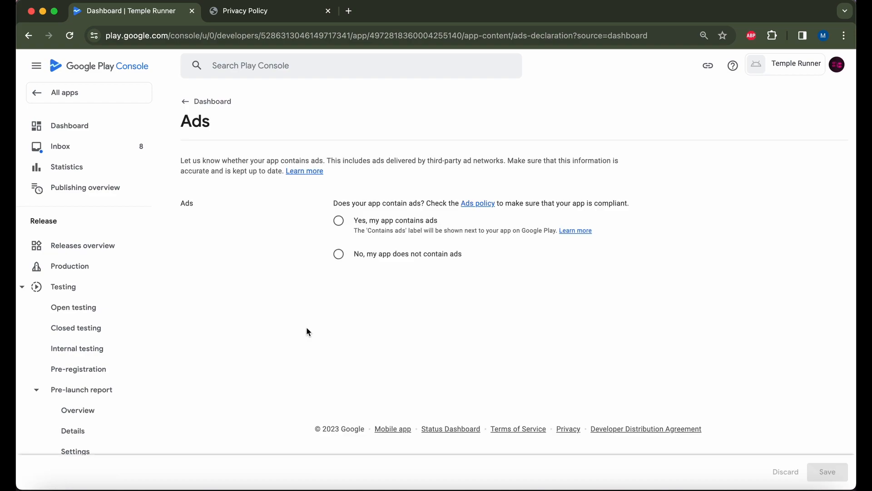
left_click(338, 220)
left_click(827, 471)
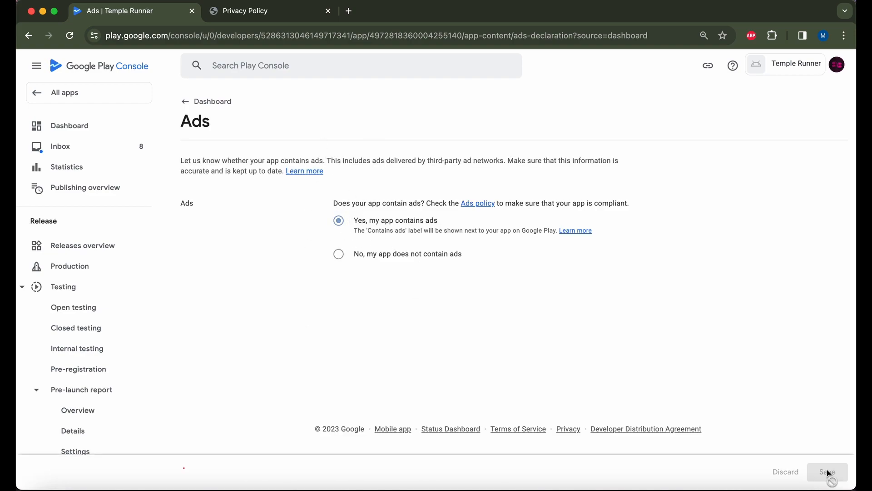
left_click(180, 97)
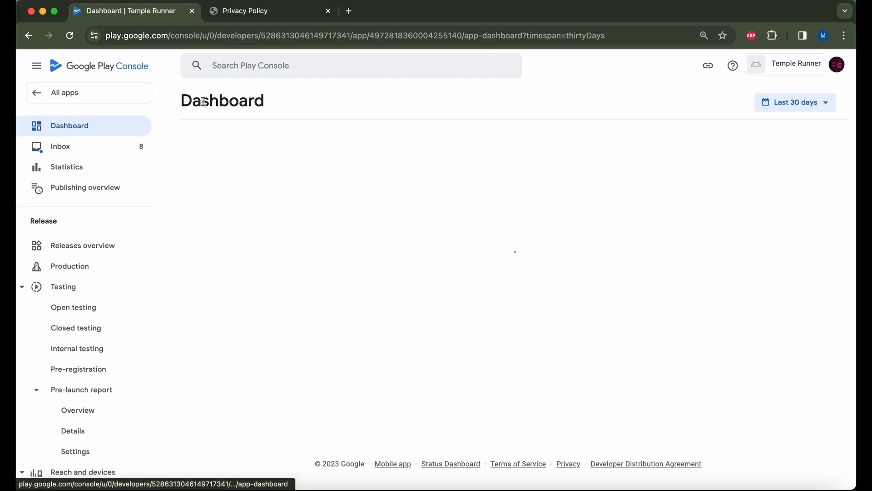
Open the Content rating task and start a new questionnaire.
scroll(417, 251, "down", 3)
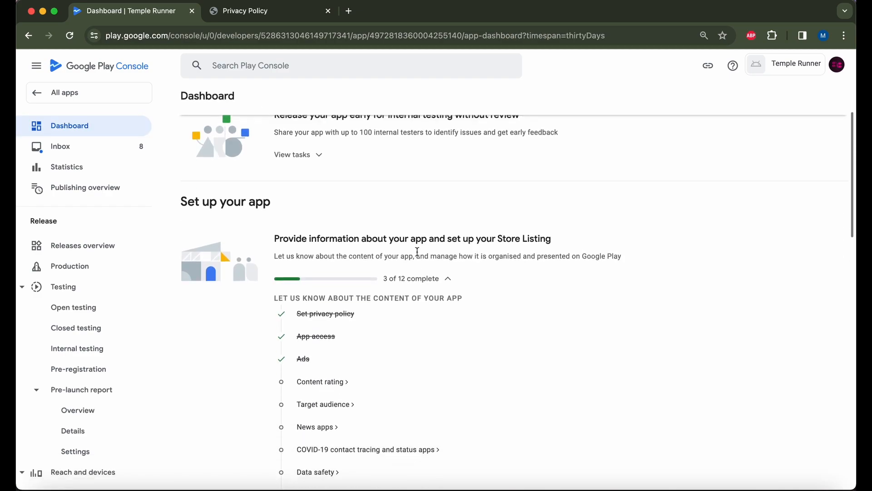
left_click(323, 382)
left_click(260, 290)
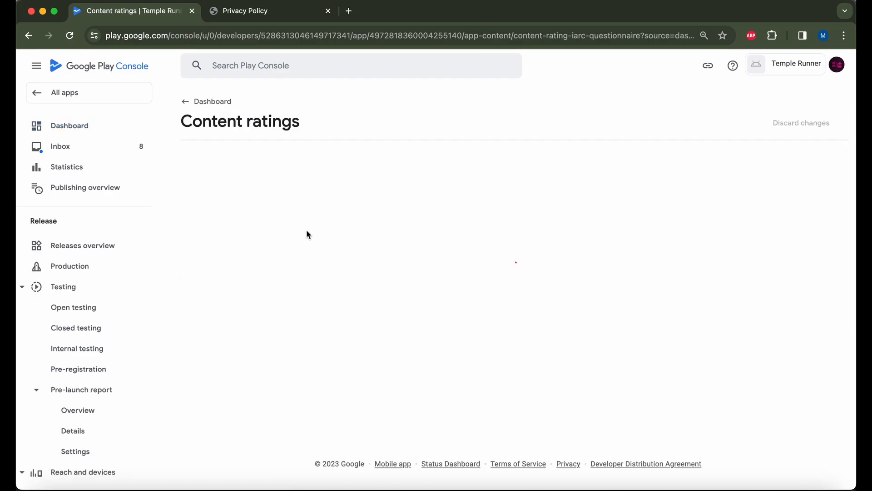
Enter the contact e-mail address and choose the Game category.
left_click(391, 221)
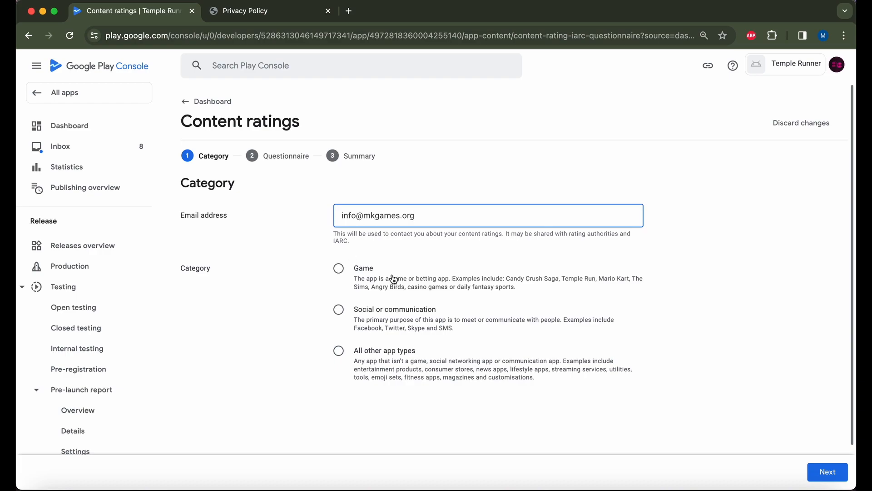
left_click(338, 270)
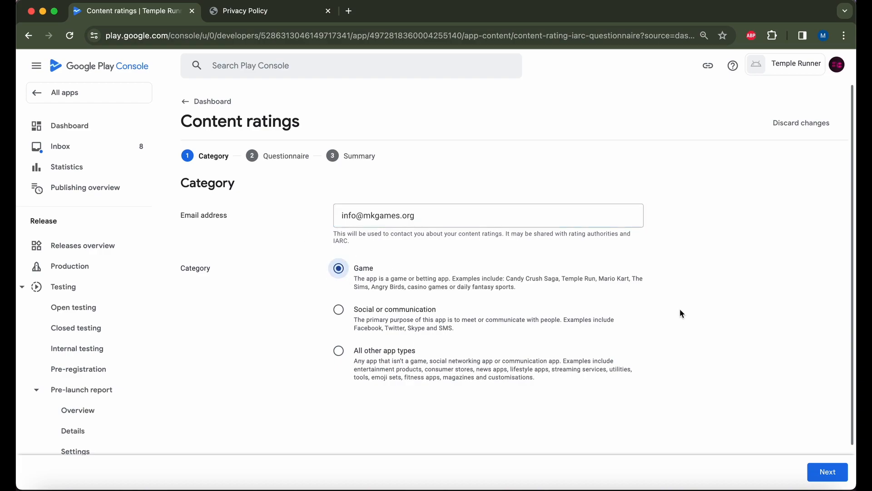
left_click(828, 462)
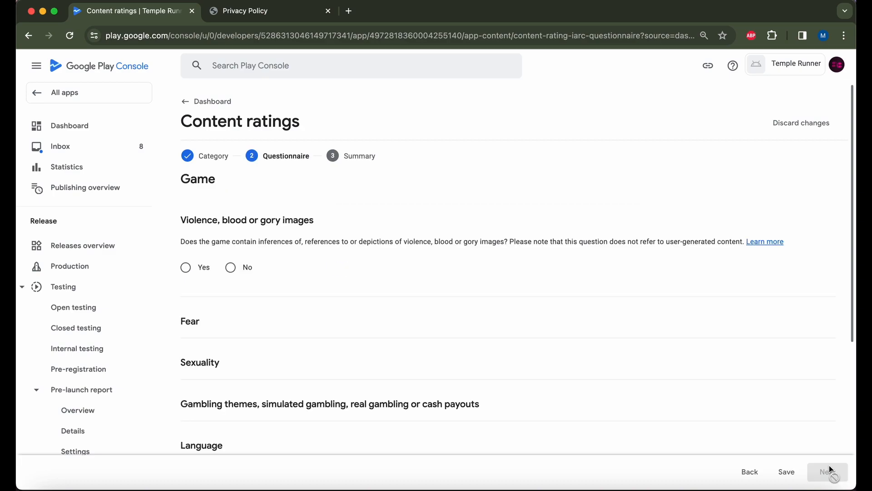
Answer No to every questionnaire question, from violence through advocating terrorism.
left_click(231, 269)
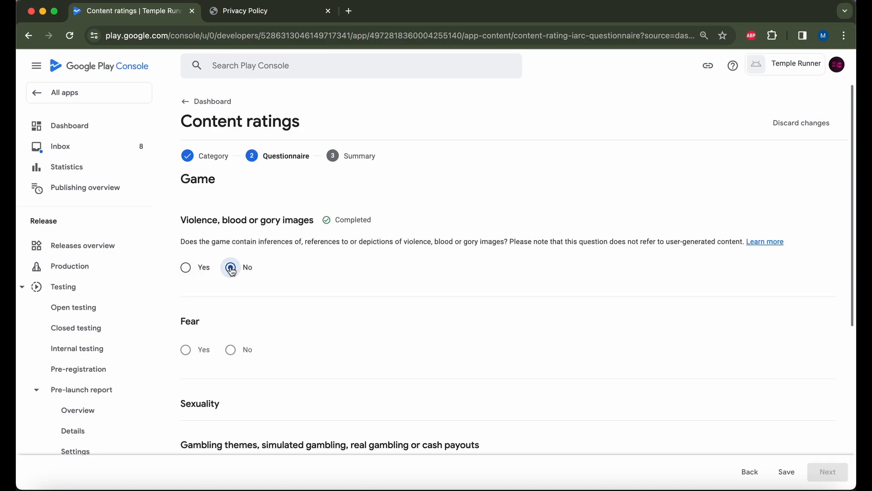
scroll(231, 268, "down", 2)
left_click(230, 284)
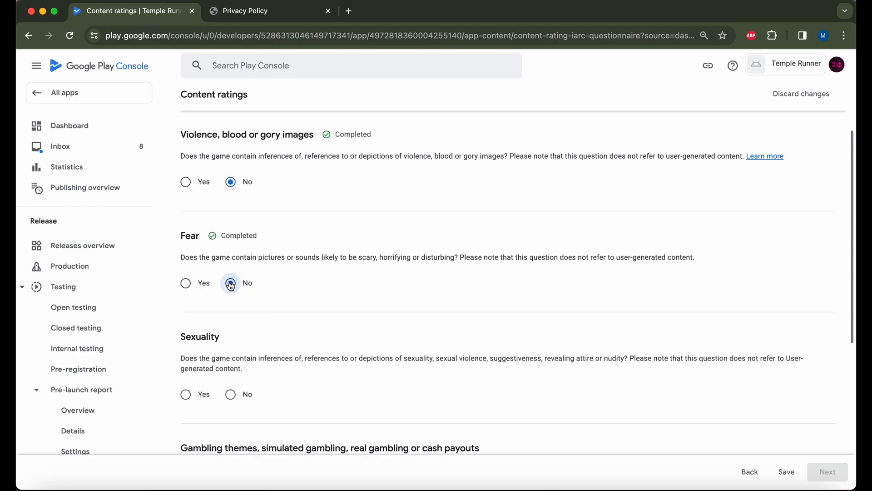
scroll(230, 291, "down", 2)
left_click(230, 301)
scroll(229, 302, "down", 2)
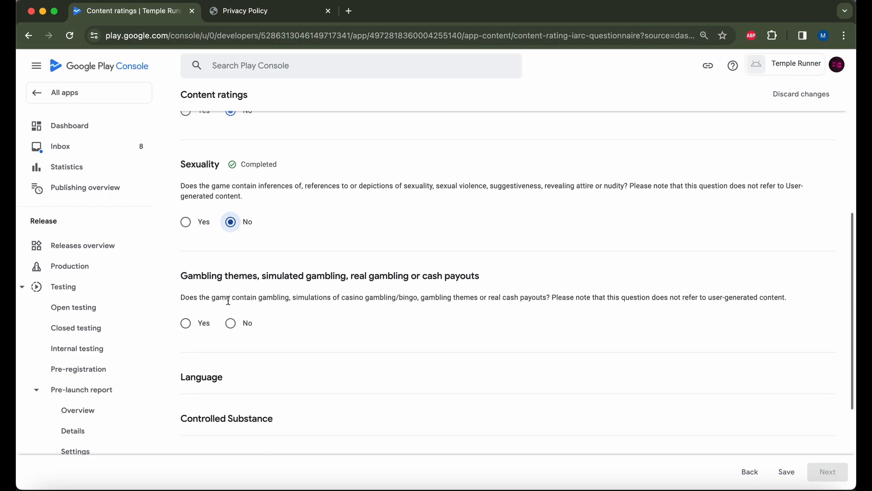
left_click(230, 317)
scroll(231, 320, "down", 2)
left_click(230, 317)
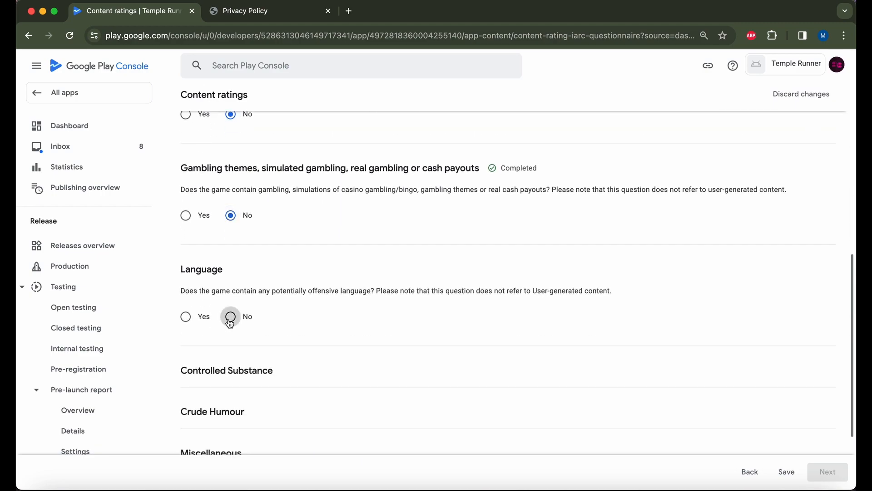
scroll(230, 321, "down", 2)
left_click(228, 324)
scroll(229, 318, "down", 1)
scroll(228, 316, "down", 2)
left_click(229, 320)
scroll(228, 318, "down", 2)
left_click(231, 344)
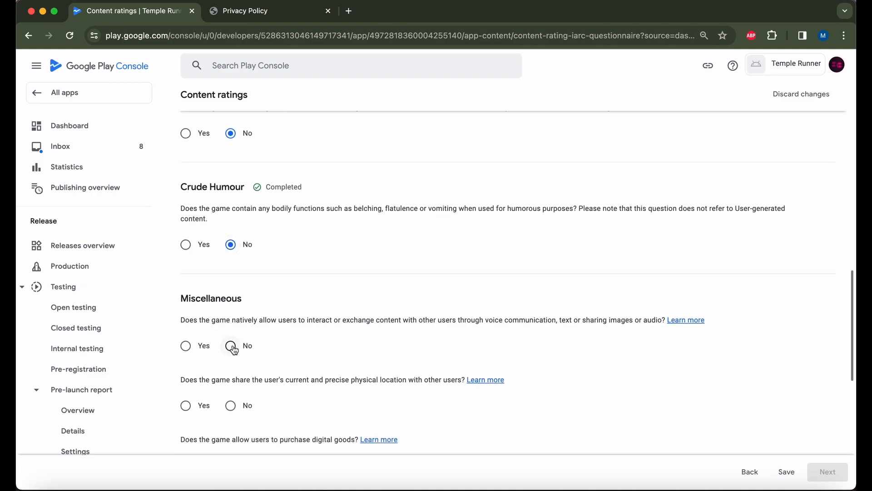
scroll(232, 343, "down", 3)
left_click(231, 295)
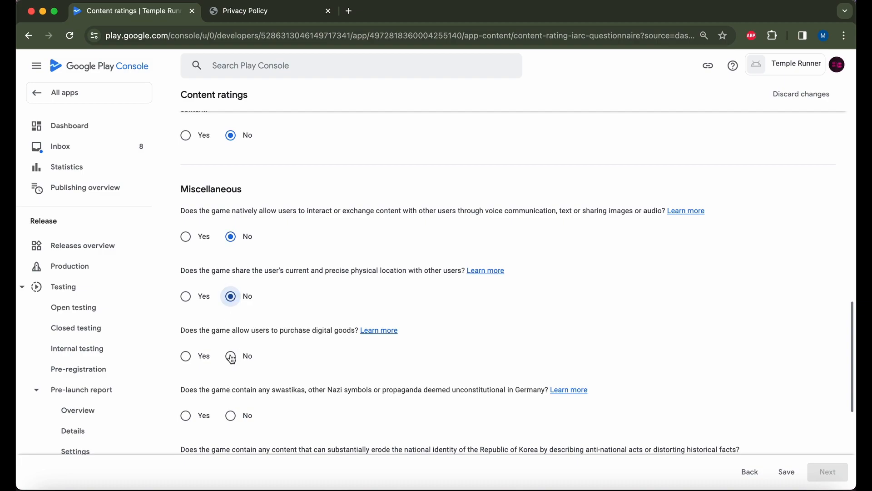
left_click(231, 356)
scroll(230, 359, "down", 3)
left_click(230, 314)
scroll(238, 372, "down", 1)
left_click(231, 329)
left_click(231, 390)
scroll(230, 390, "down", 3)
left_click(231, 340)
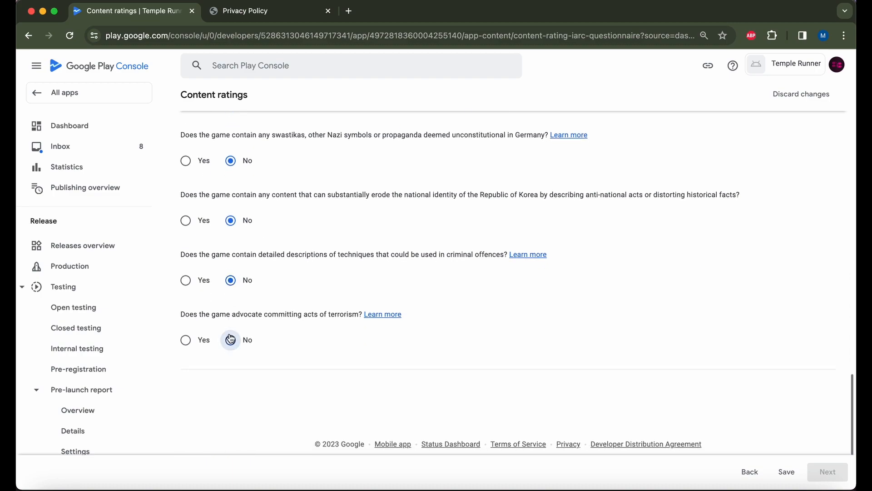
Save the answers, review the ratings summary and save the content ratings.
left_click(782, 472)
left_click(830, 477)
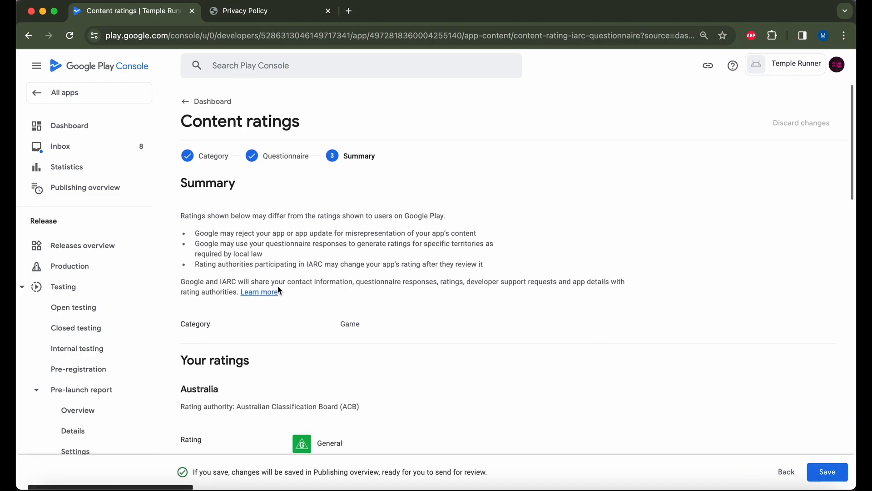
scroll(279, 289, "down", 3)
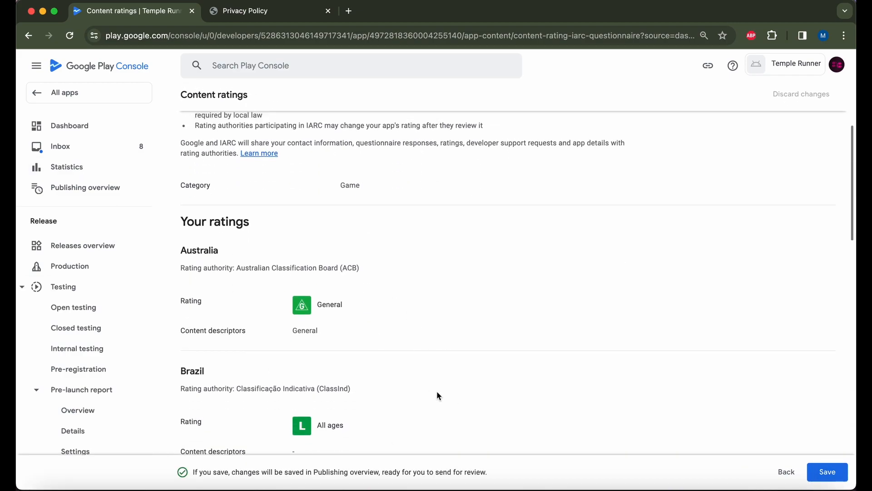
left_click(827, 475)
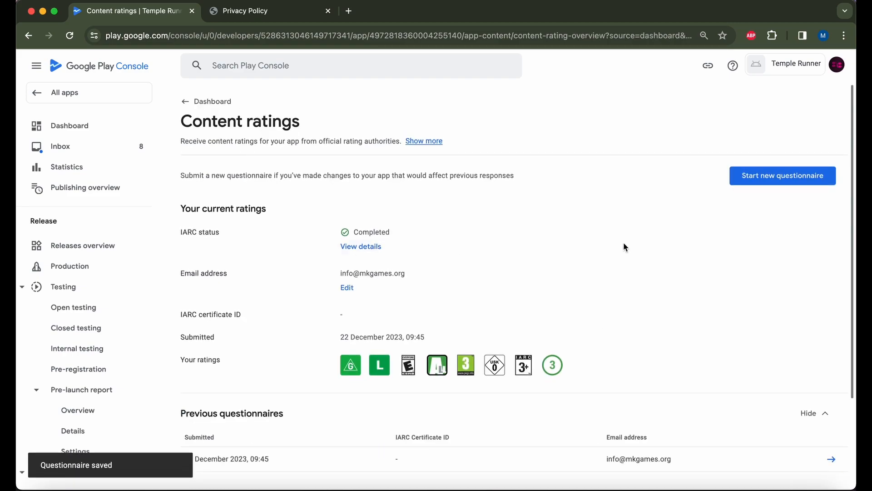
left_click(211, 101)
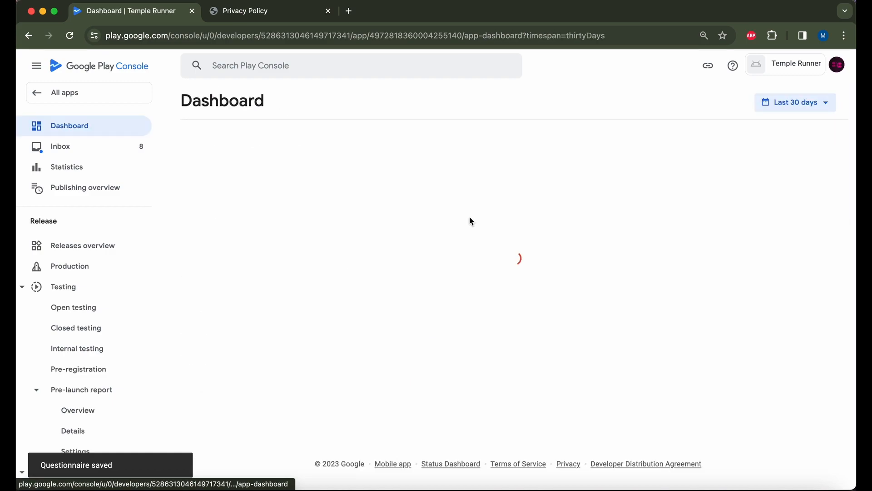
scroll(469, 216, "down", 5)
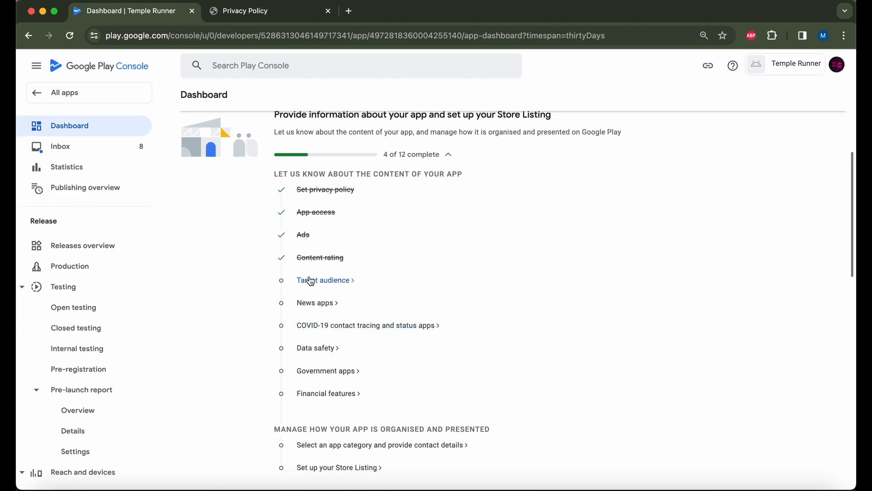
Select the target age groups from 5 and under up to 18 and over.
left_click(318, 285)
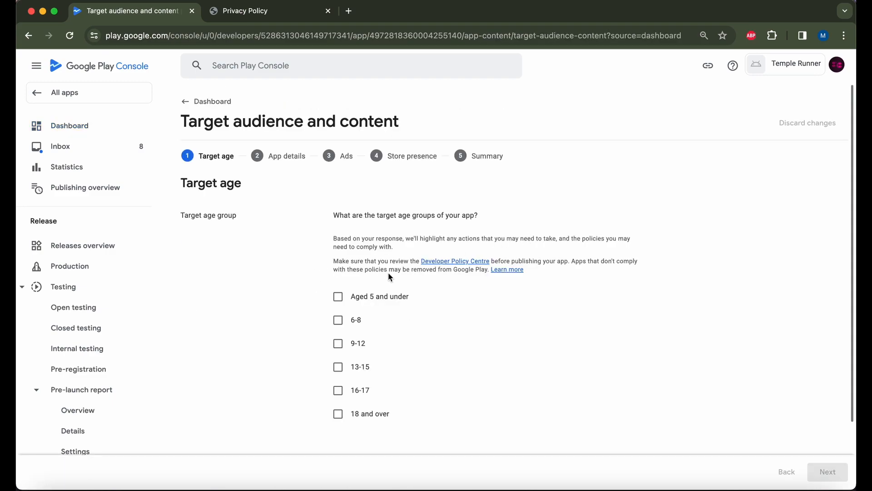
left_click(337, 297)
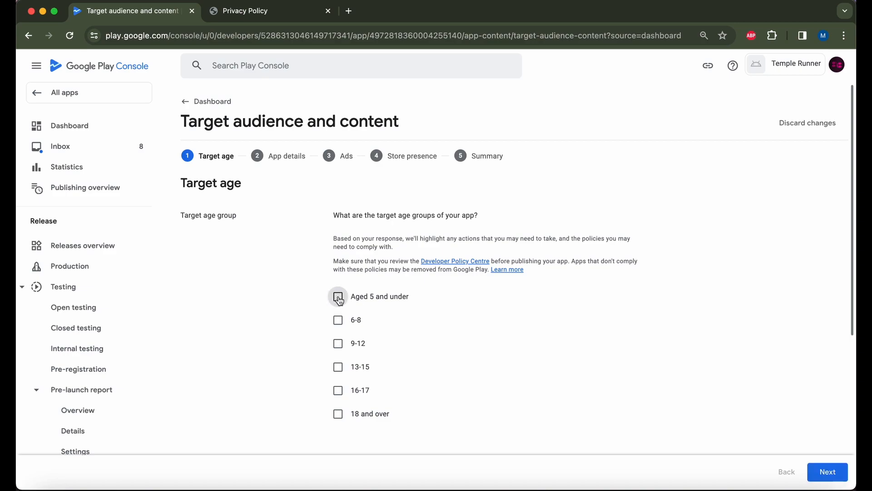
left_click(339, 344)
left_click(338, 367)
left_click(340, 394)
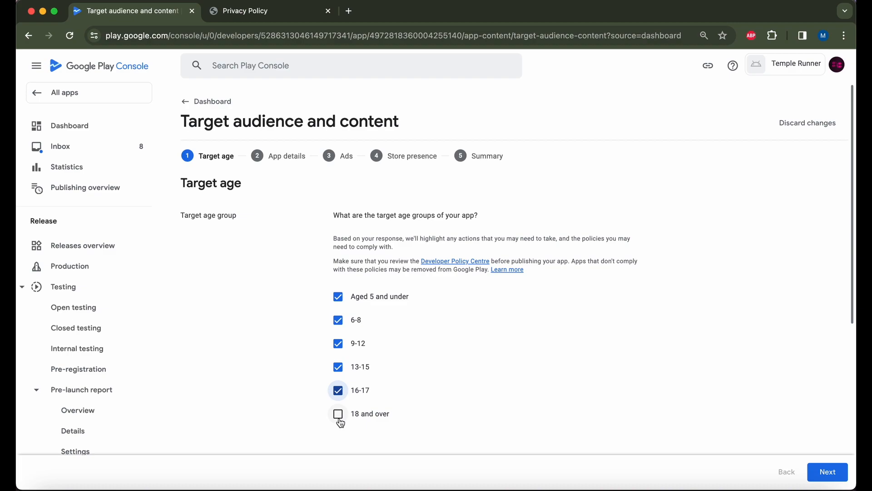
left_click(339, 417)
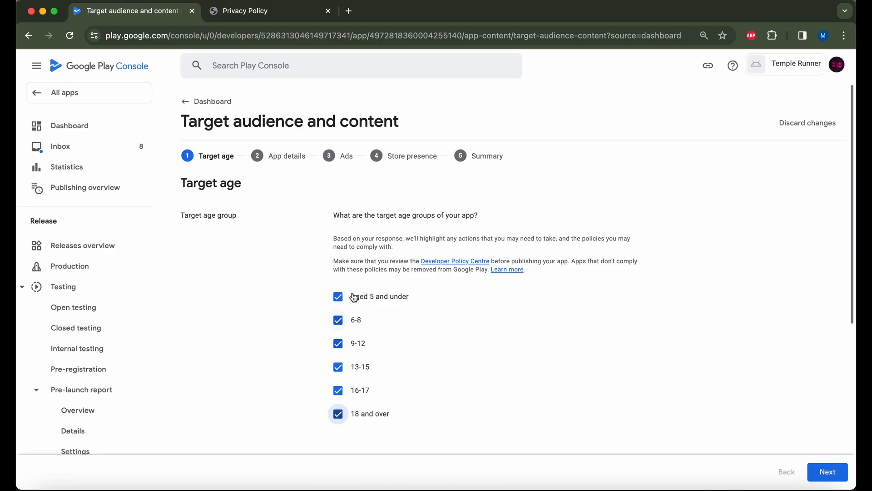
Continue past the target age step and accept the under-13 warning.
left_click(834, 472)
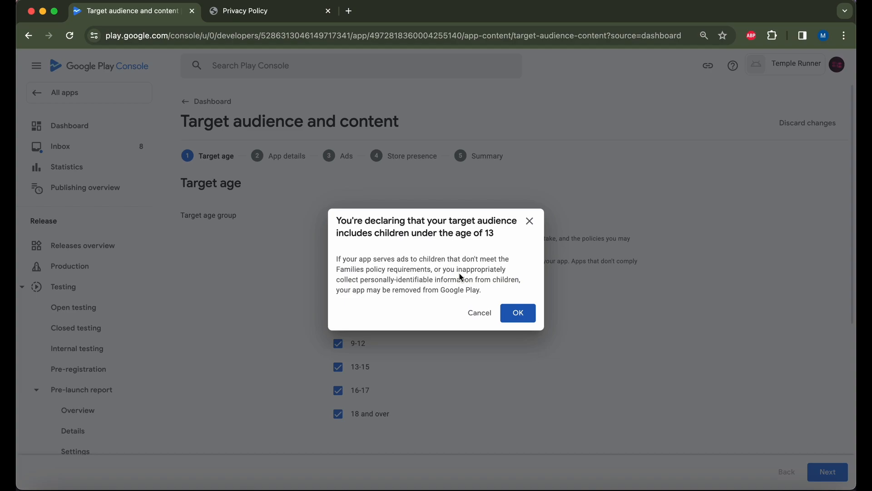
left_click_drag(503, 272, 337, 227)
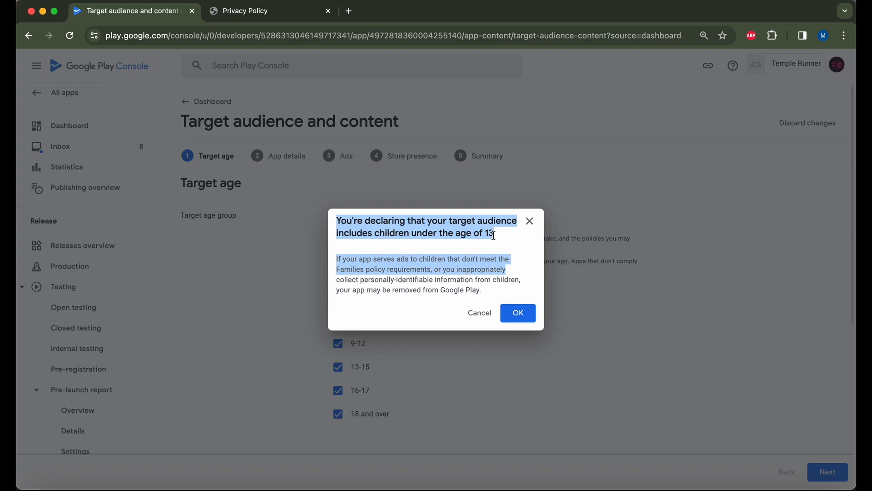
left_click(408, 267)
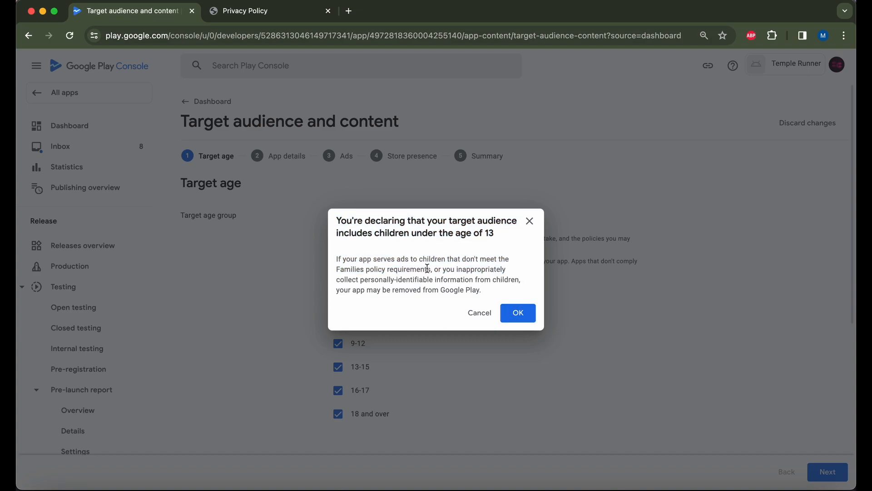
left_click(524, 318)
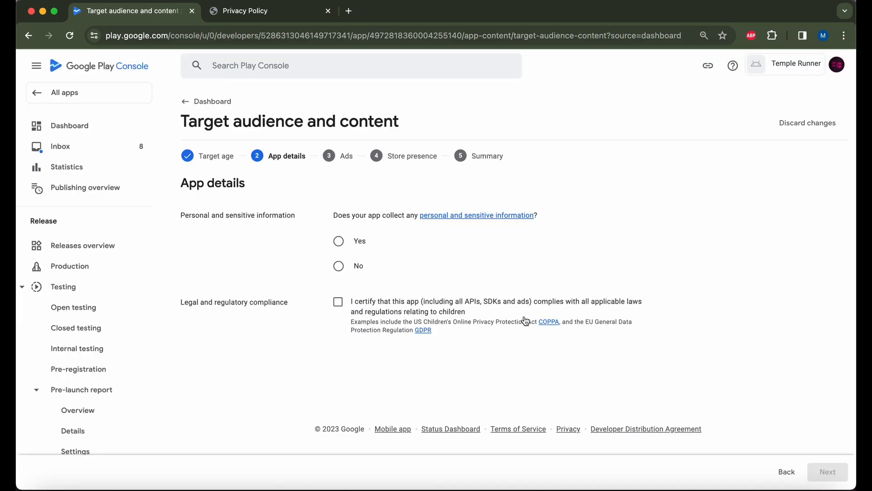
Declare Temple Runner collects personal information and certify children's privacy-law compliance.
left_click(338, 242)
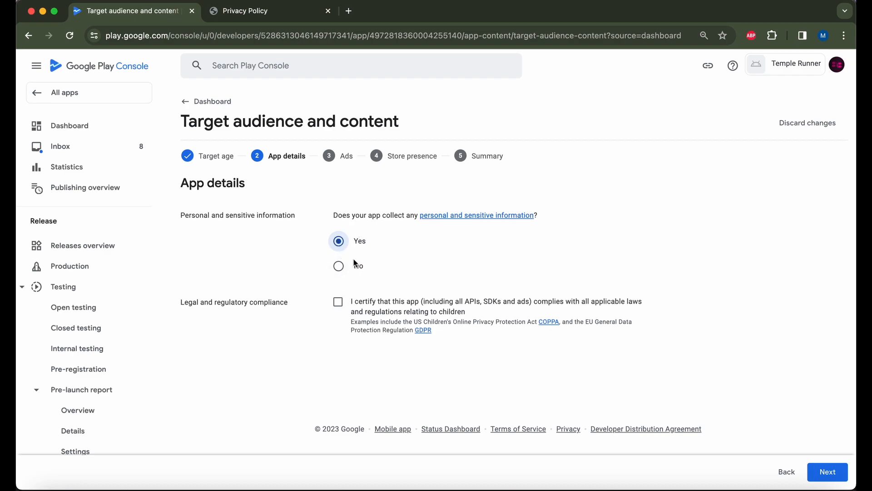
left_click(342, 303)
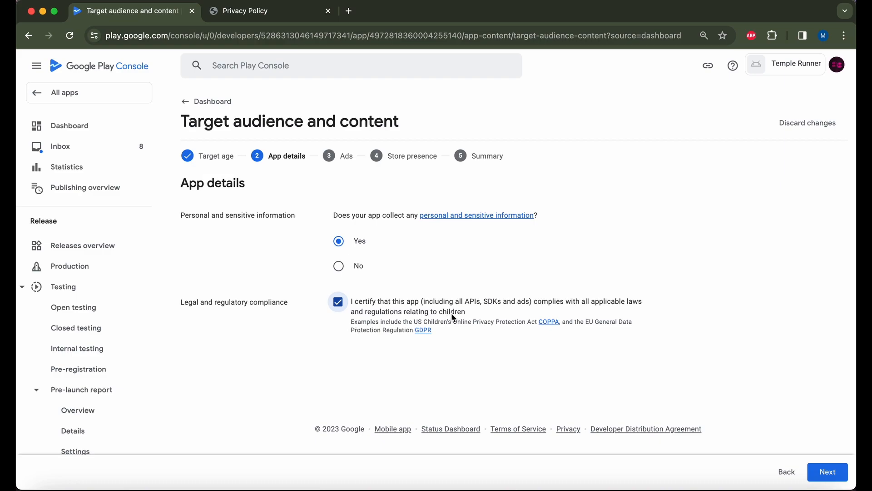
left_click(827, 471)
scroll(588, 395, "down", 2)
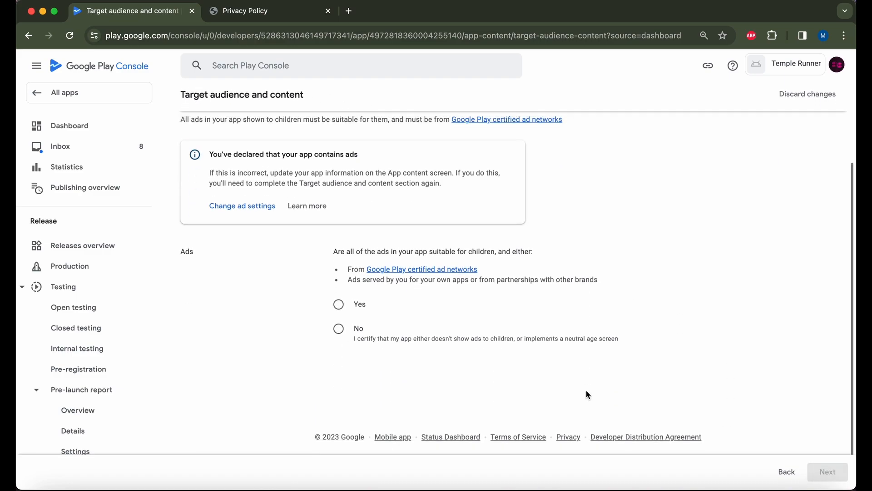
Confirm all ads are suitable for children and continue to the store presence step.
left_click(339, 306)
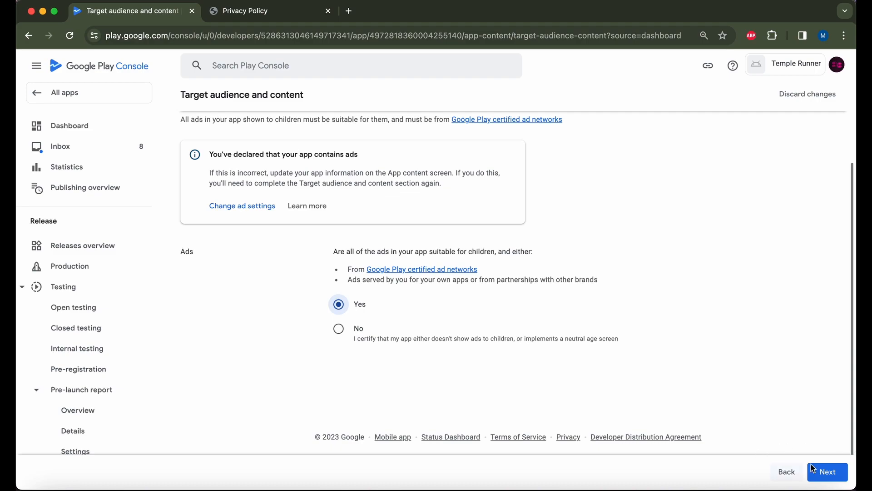
left_click(847, 476)
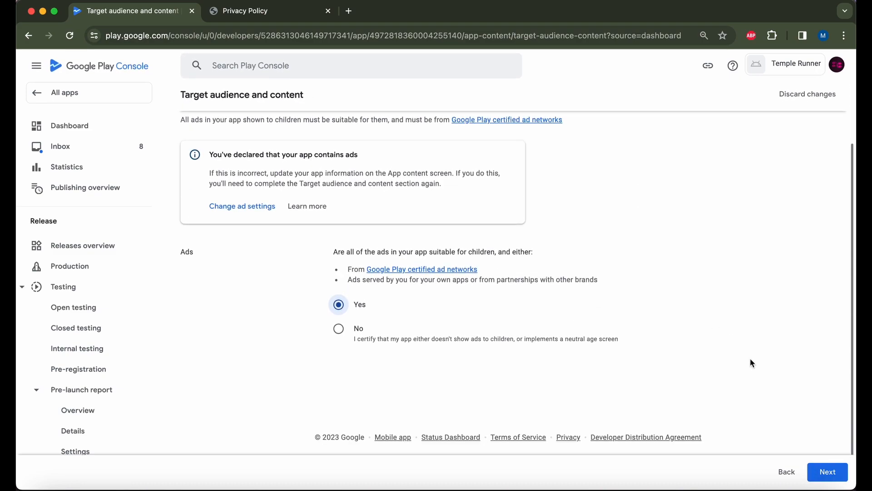
left_click(827, 475)
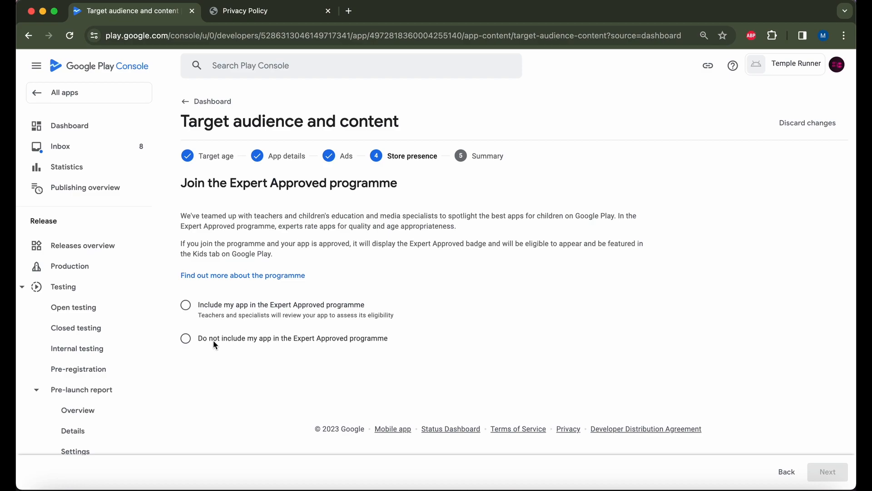
Exclude the app from the Expert Approved programme and save the target audience declaration.
left_click(274, 341)
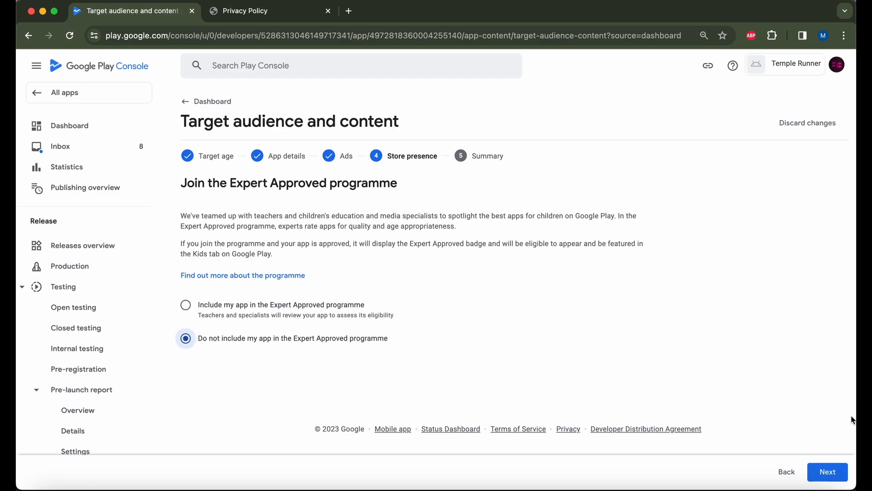
left_click(834, 477)
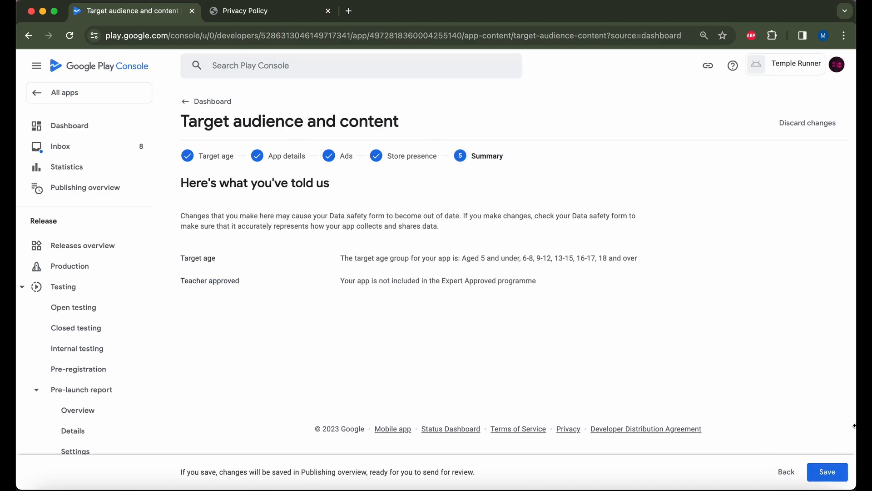
left_click(839, 471)
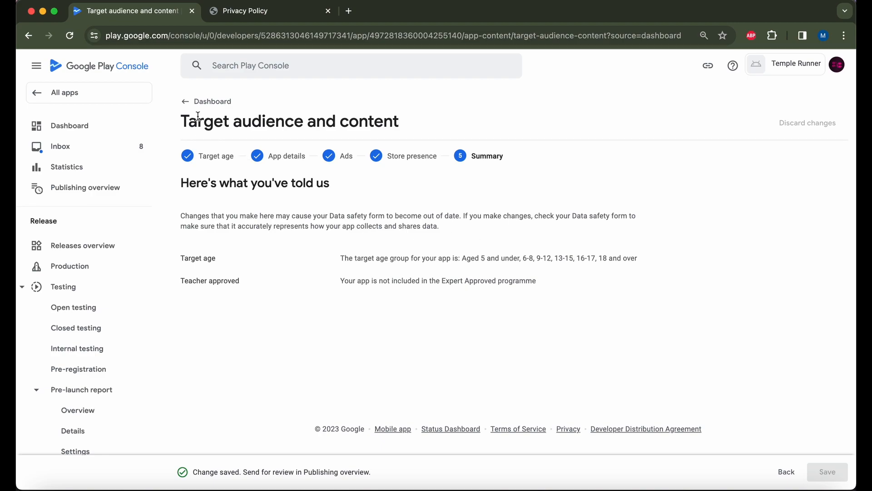
left_click(201, 102)
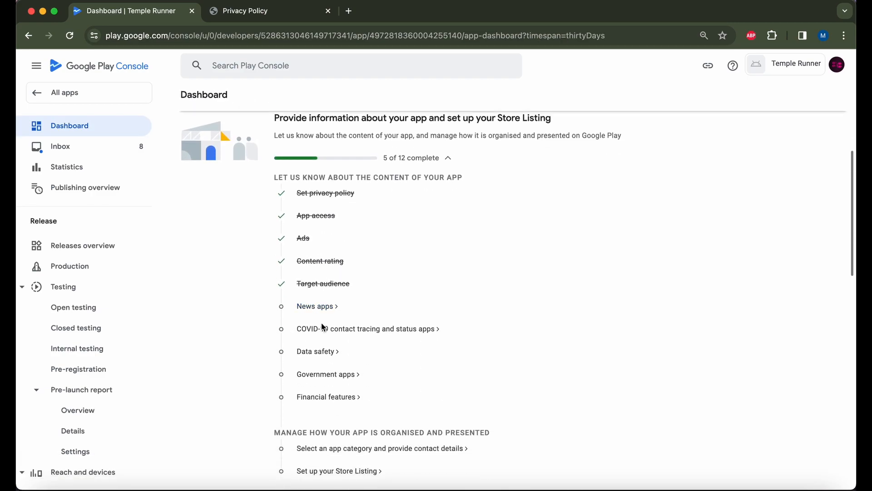
Declare Temple Runner is not a news app and save.
left_click(321, 307)
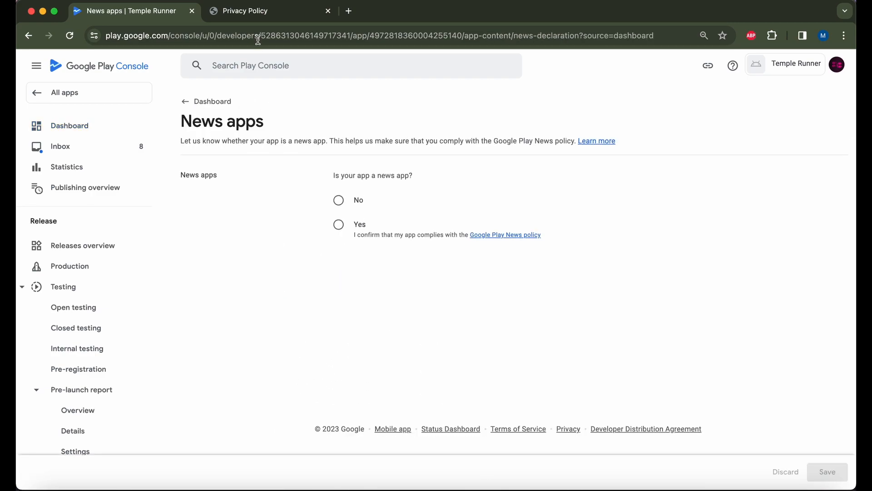
left_click(338, 200)
left_click(833, 471)
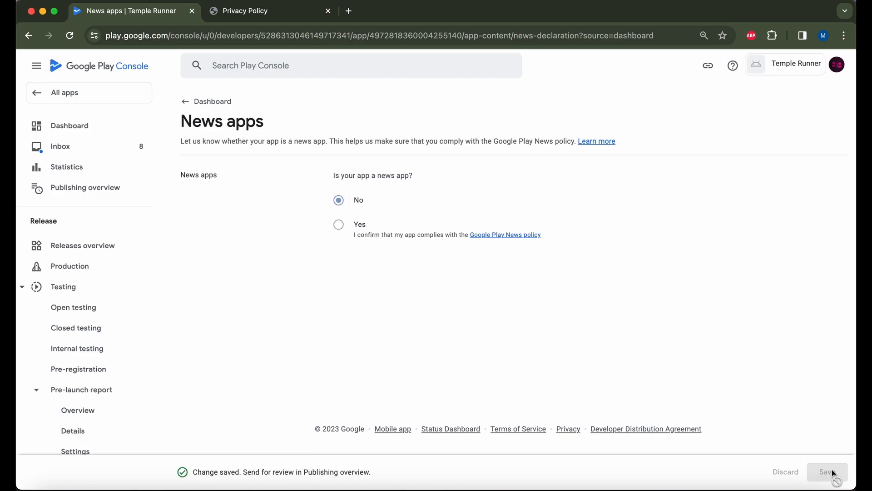
left_click(208, 102)
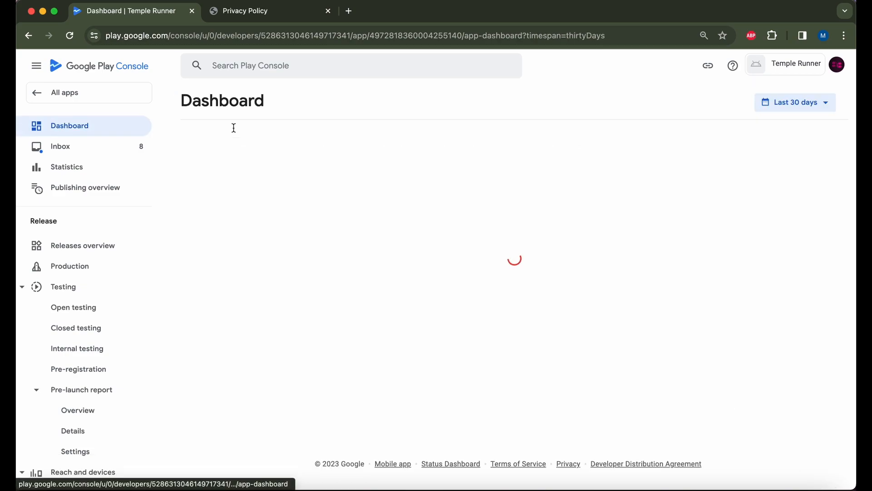
Declare it is not a publicly available COVID-19 tracing or status app, and save.
scroll(312, 392, "down", 3)
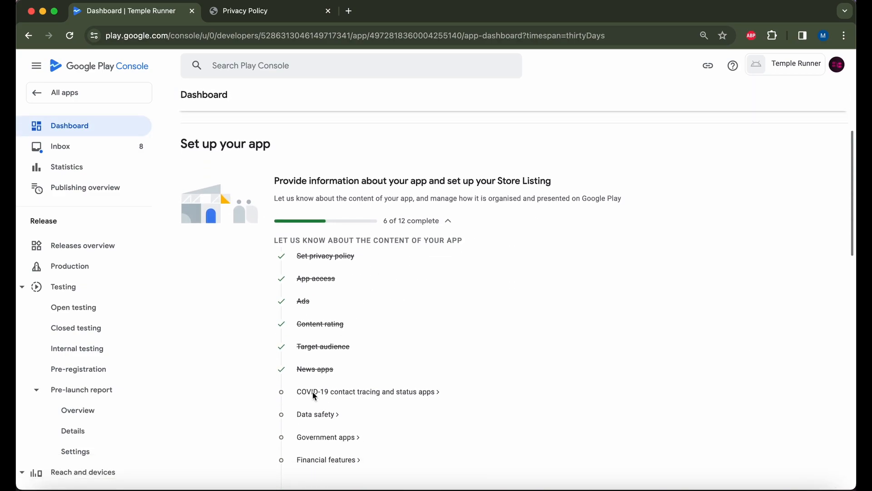
left_click(354, 393)
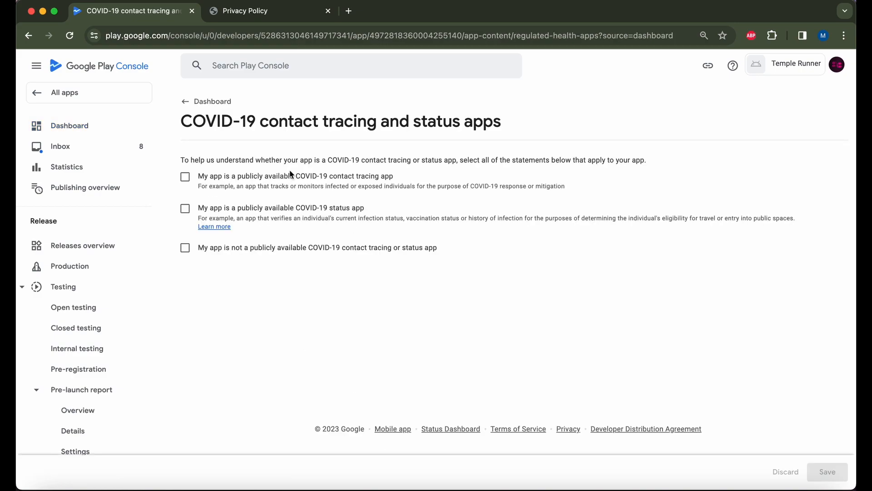
left_click(214, 250)
left_click(827, 472)
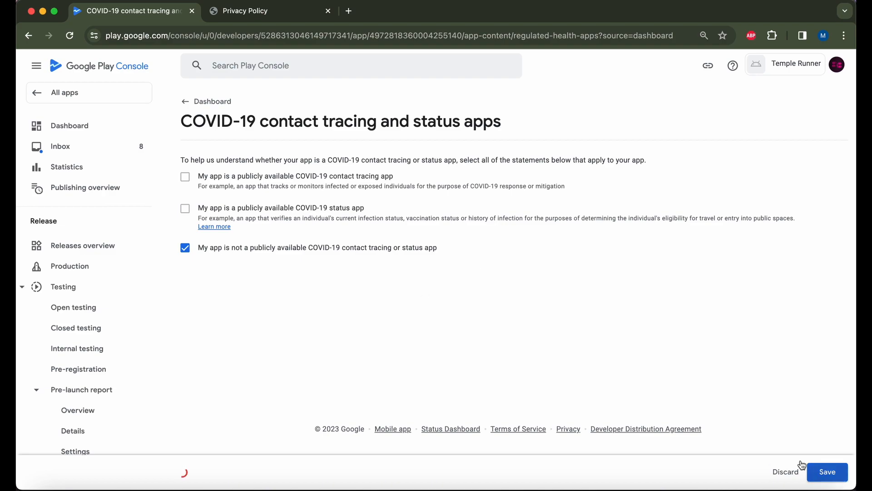
left_click(187, 100)
scroll(464, 342, "down", 5)
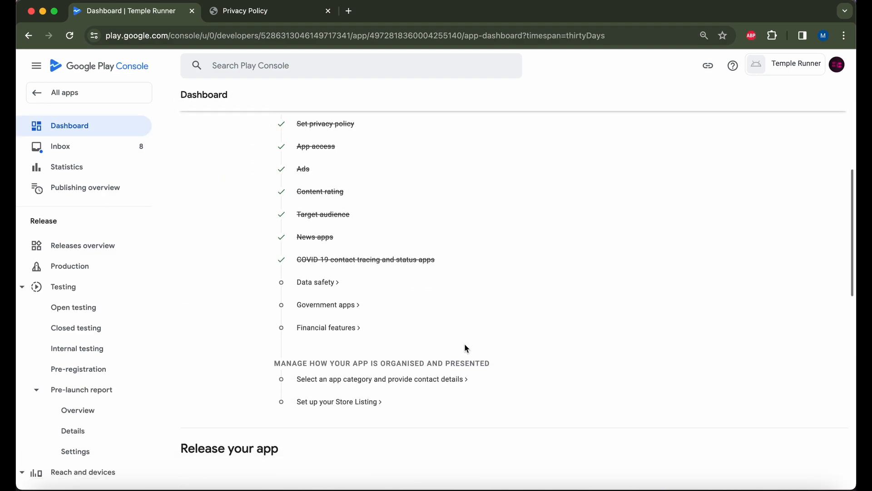
left_click(317, 282)
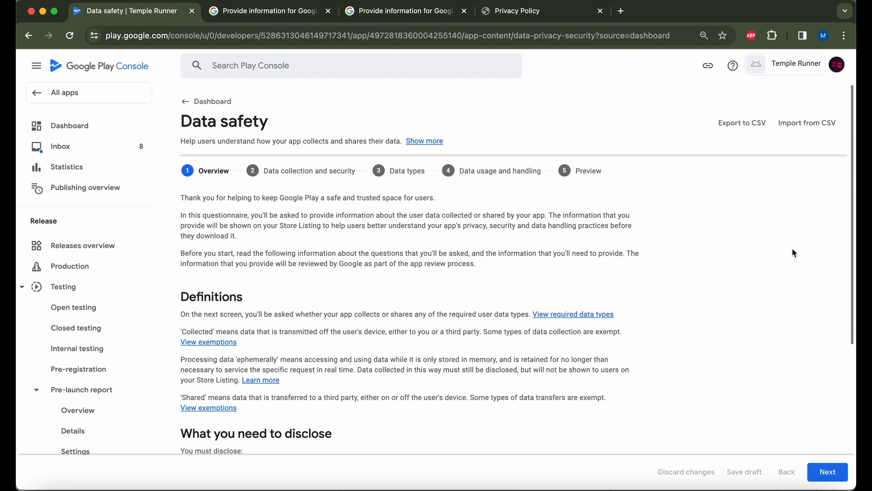
In Data safety, answer that the app collects or shares no user data.
scroll(793, 249, "down", 3)
scroll(792, 253, "down", 3)
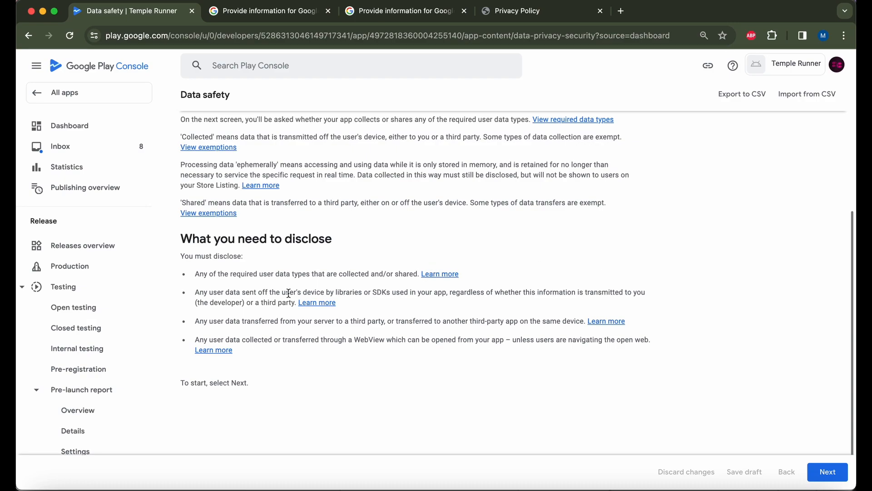
scroll(406, 352, "up", 3)
scroll(406, 357, "up", 1)
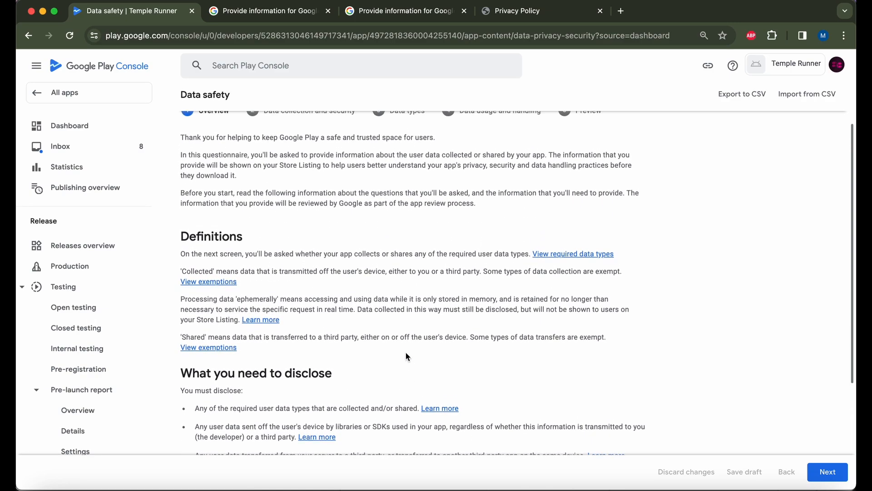
left_click(827, 473)
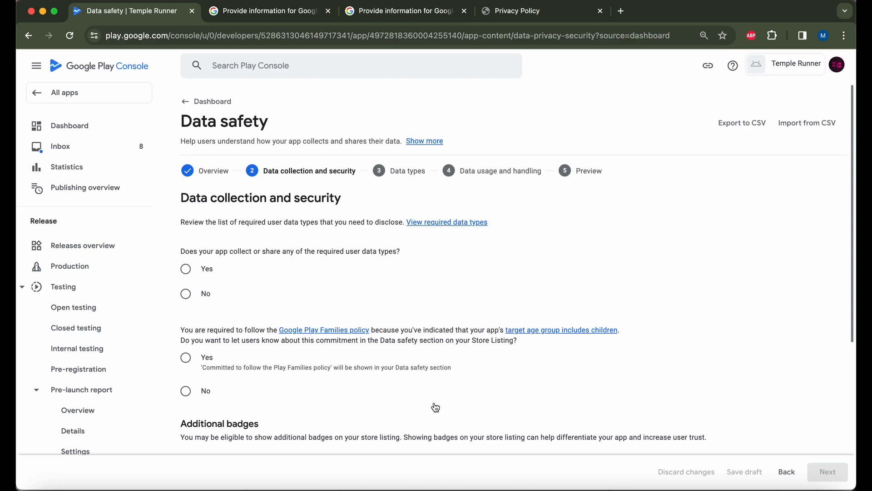
left_click(186, 296)
Decline the Families badge, save the Data safety form, and return to the dashboard.
scroll(256, 293, "down", 3)
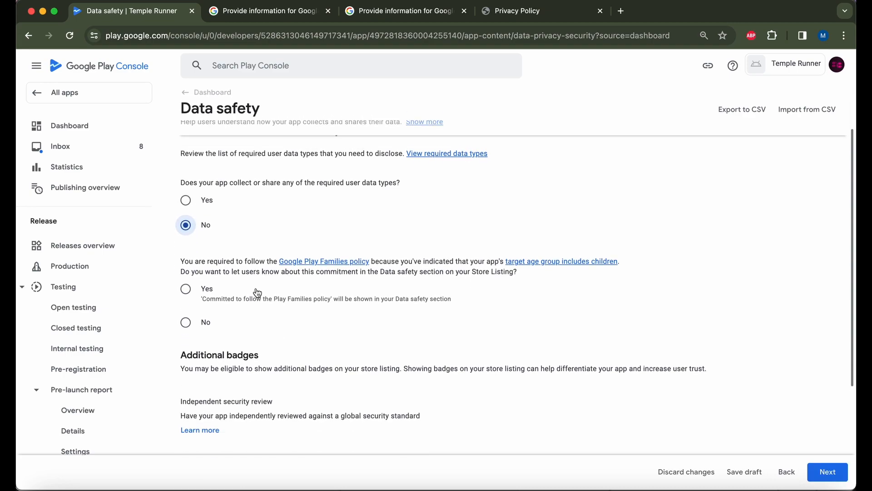
scroll(258, 293, "down", 1)
scroll(256, 293, "down", 3)
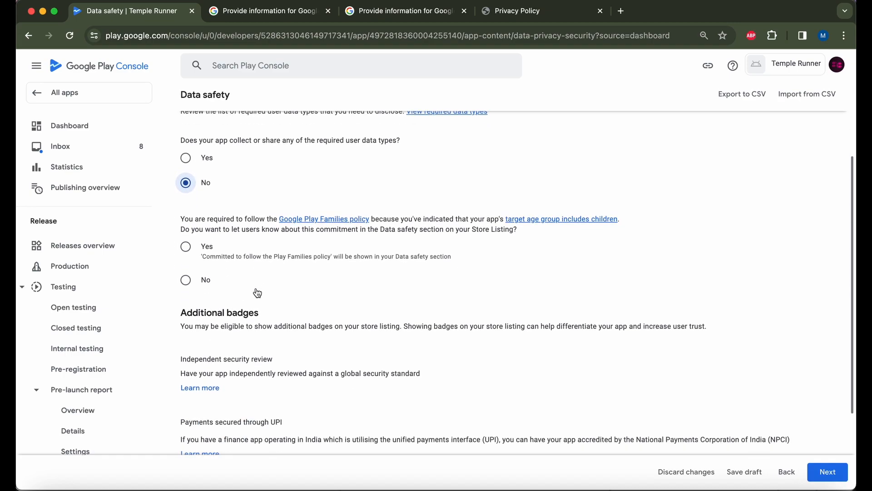
left_click(186, 266)
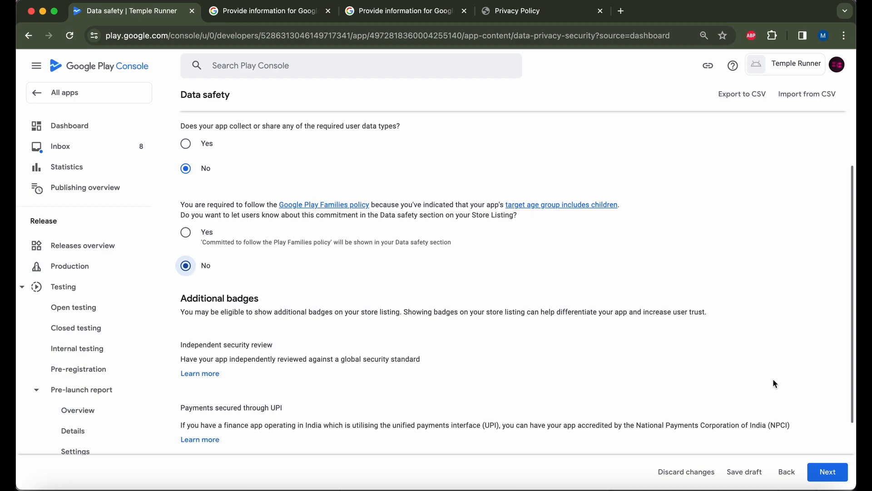
left_click(828, 472)
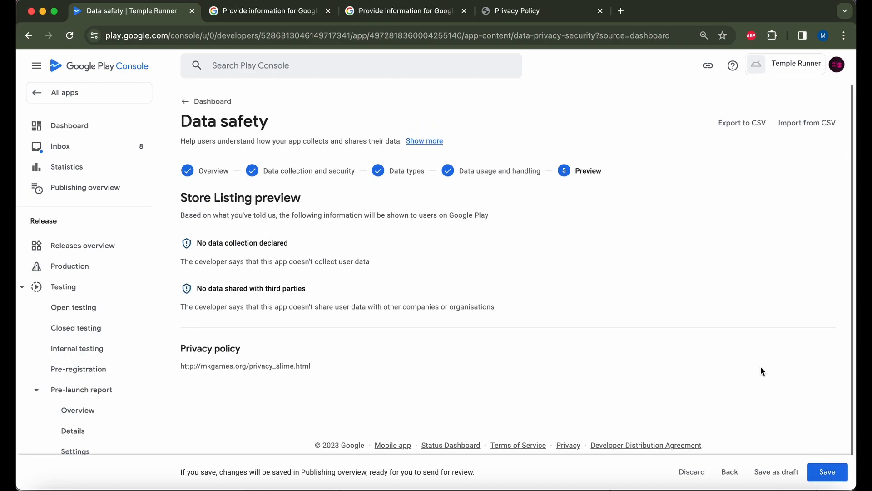
left_click(836, 470)
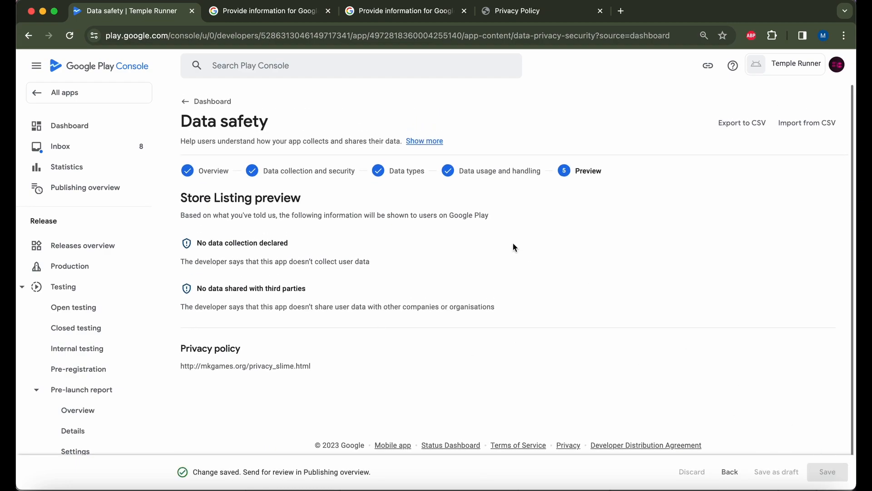
left_click(205, 101)
scroll(354, 342, "down", 2)
Declare Temple Runner as not a government app, save, and return to the dashboard.
scroll(353, 342, "down", 4)
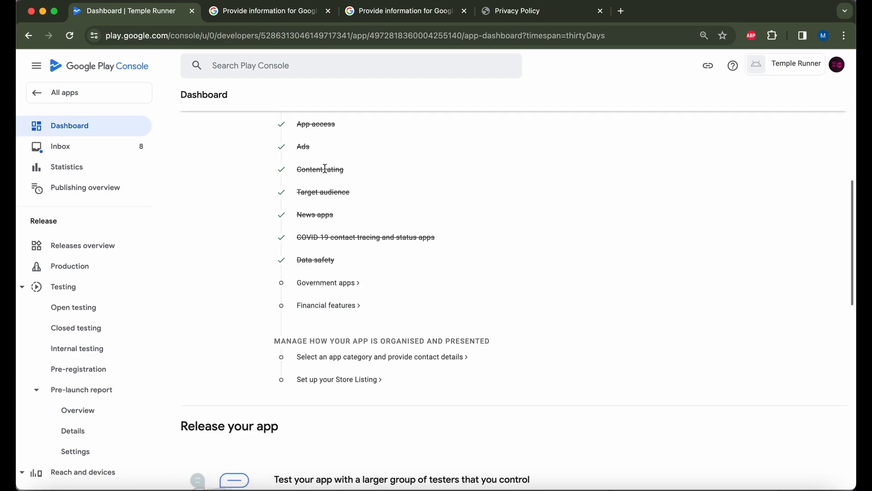
left_click(334, 282)
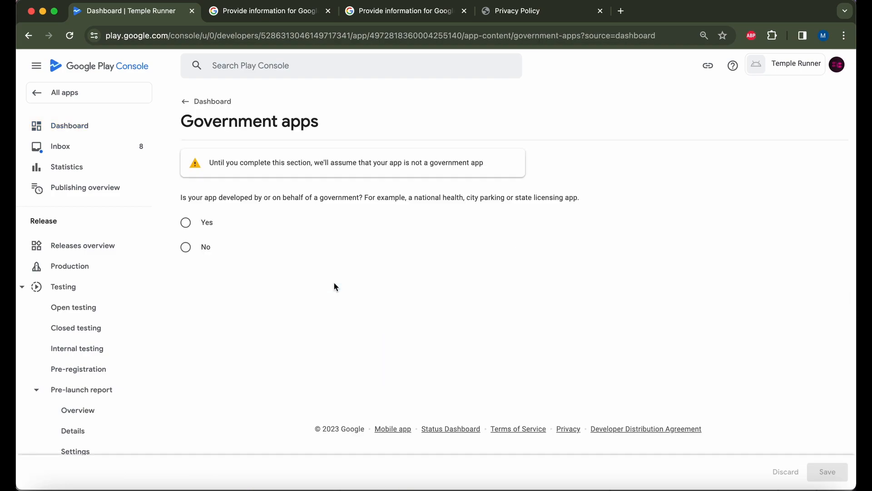
left_click(186, 247)
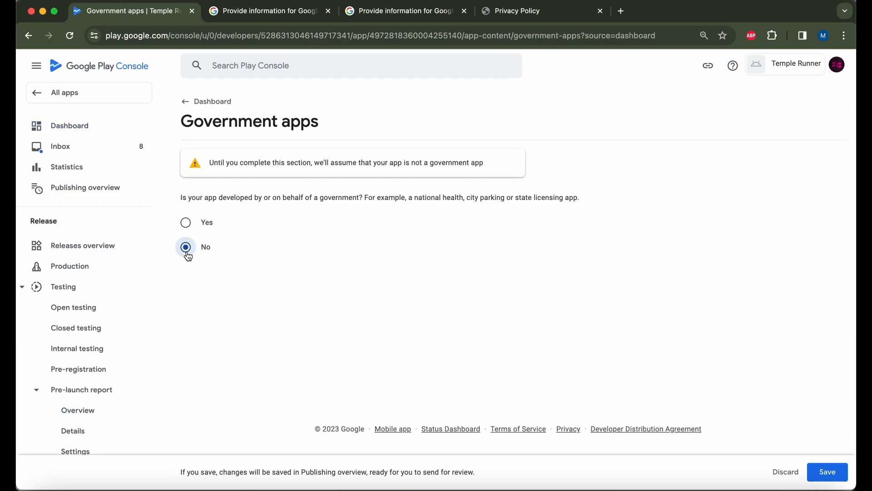
left_click(827, 472)
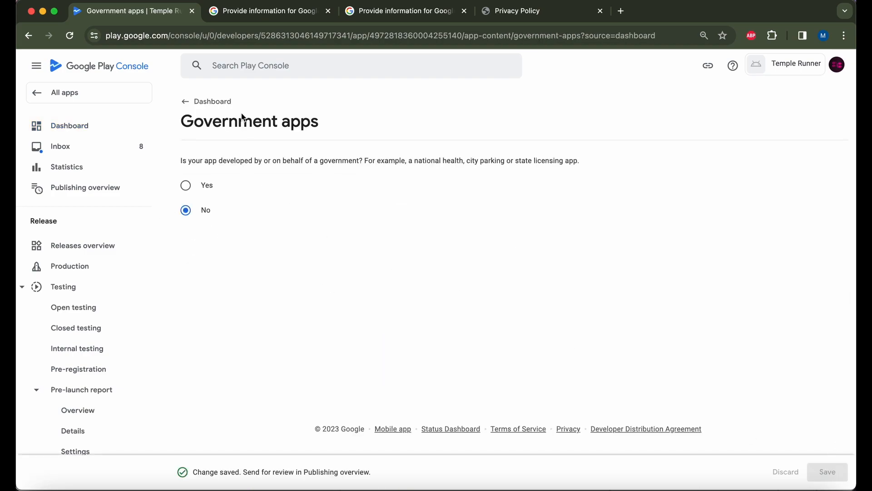
left_click(198, 108)
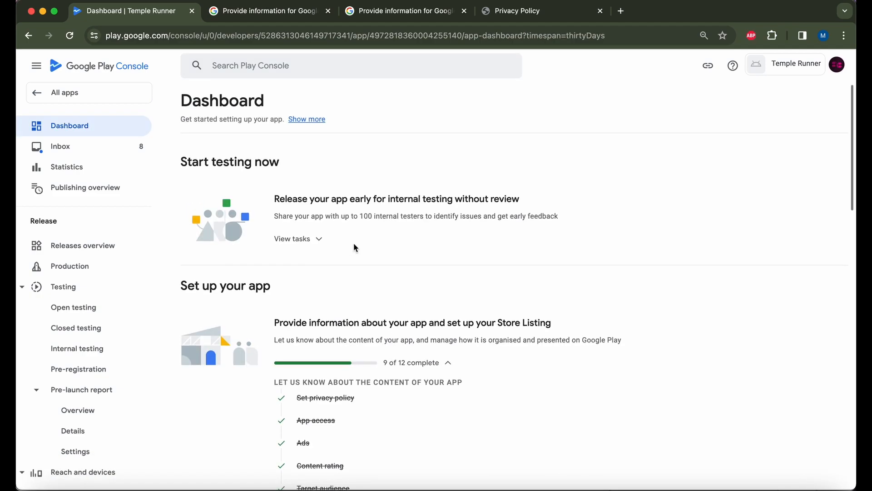
Open the Financial features declaration from the dashboard checklist.
scroll(353, 243, "down", 4)
left_click(319, 363)
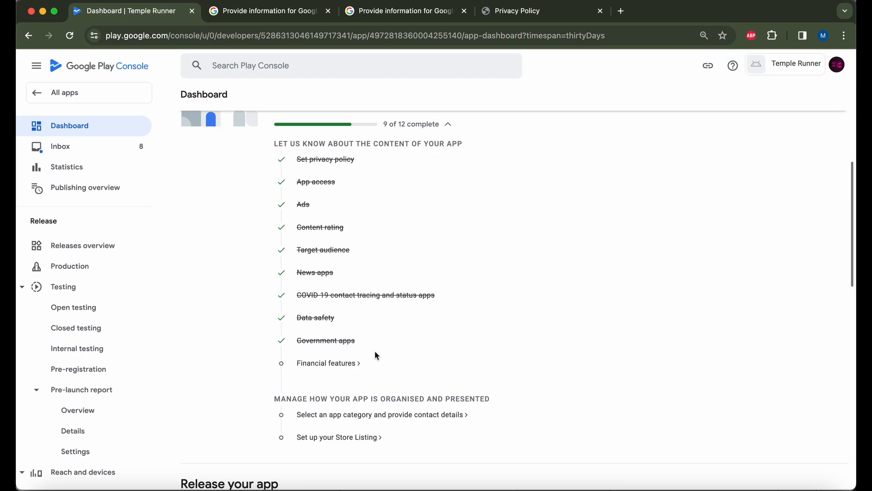
left_click(342, 368)
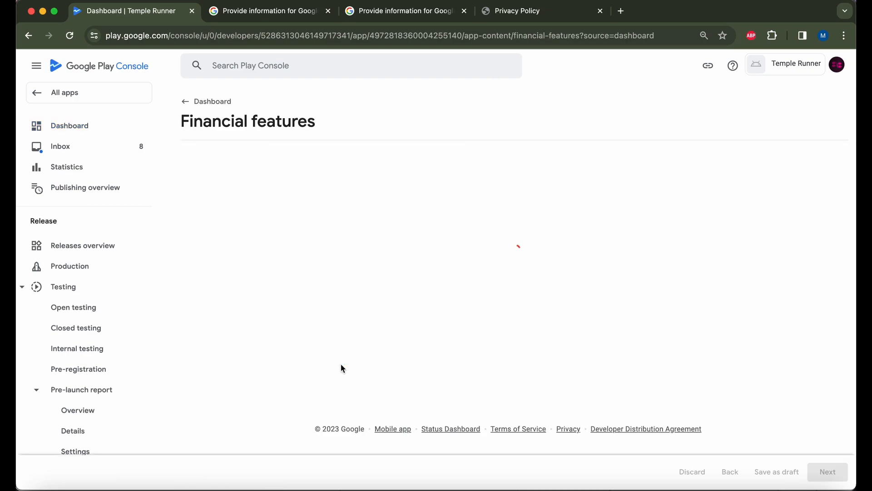
scroll(268, 277, "down", 1)
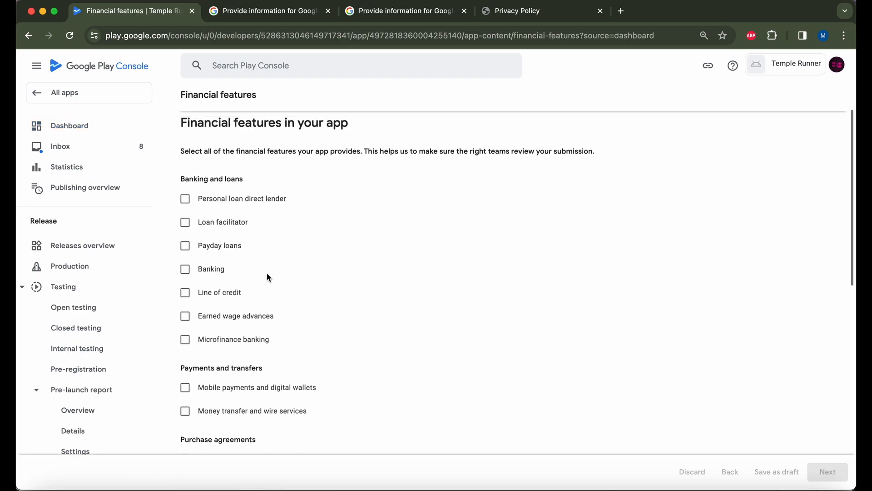
scroll(266, 272, "up", 1)
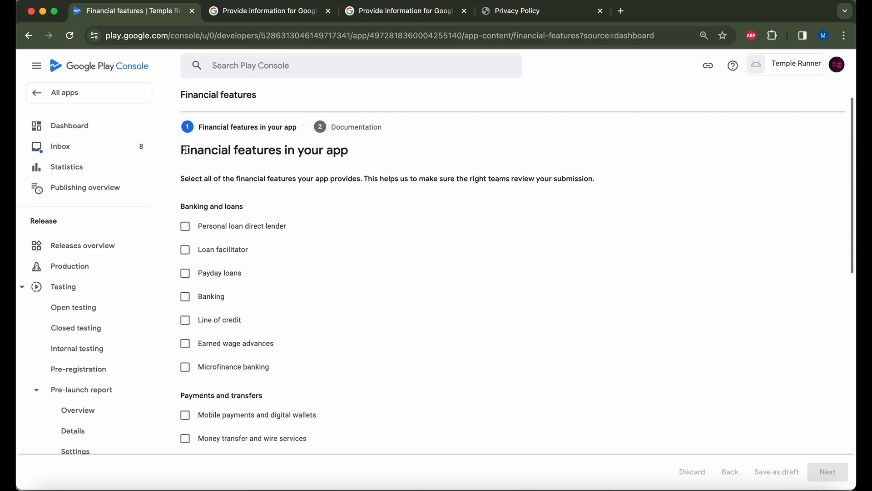
scroll(276, 247, "down", 3)
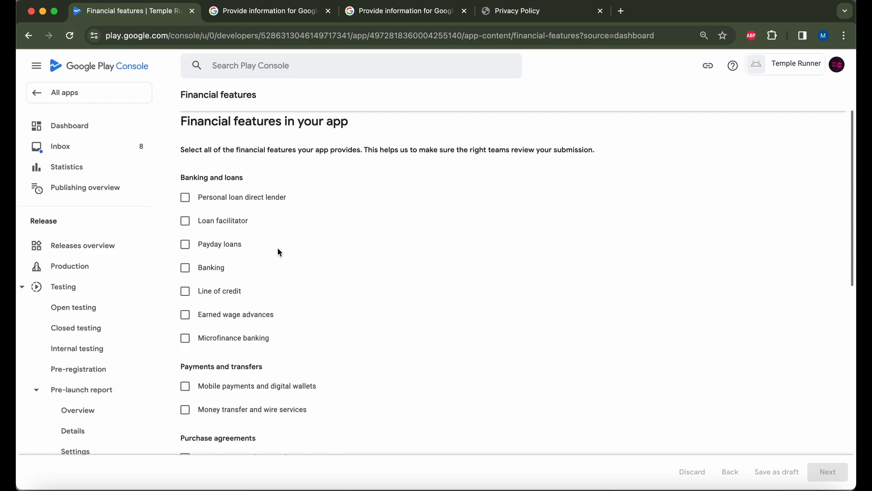
scroll(291, 272, "up", 2)
scroll(305, 296, "up", 1)
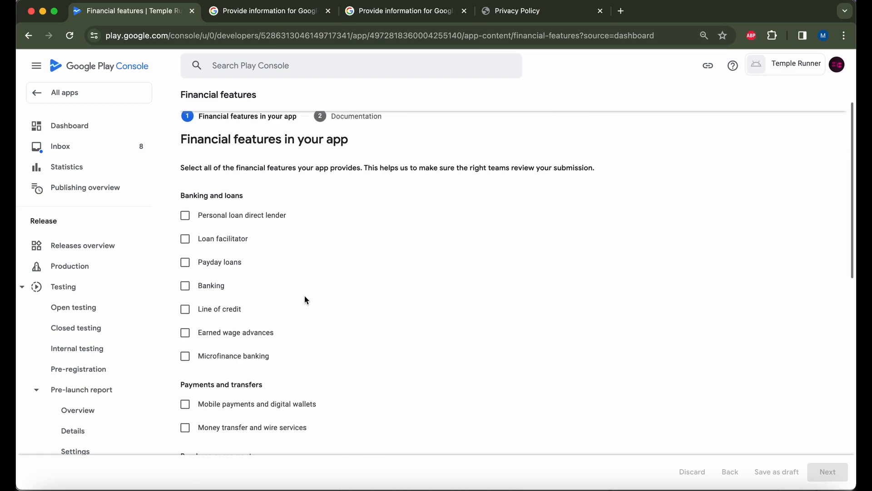
scroll(305, 299, "down", 6)
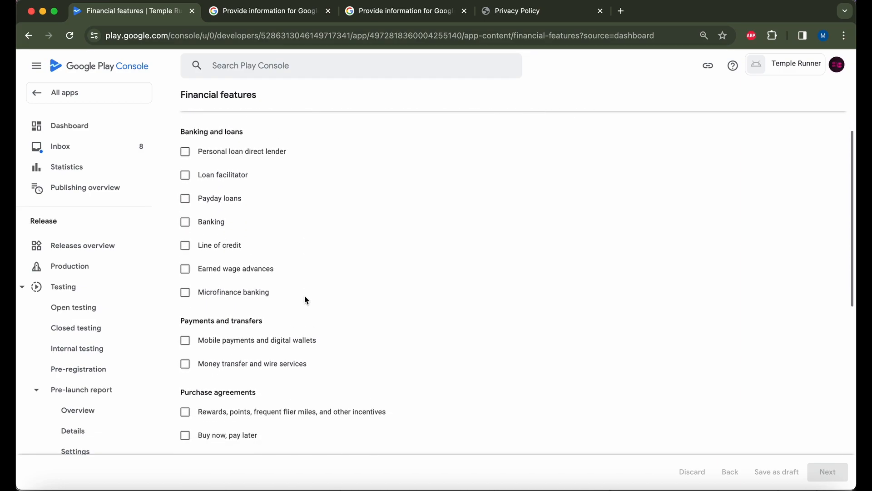
scroll(306, 298, "down", 9)
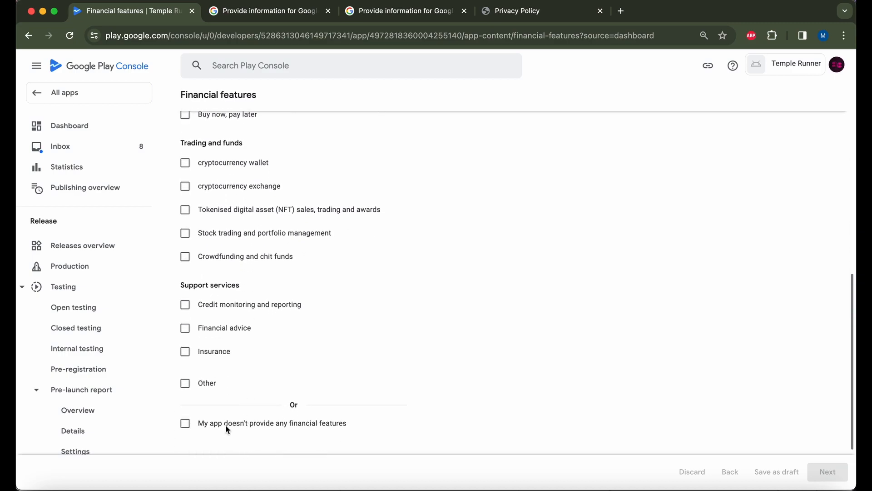
Declare that the app provides no financial features, save, and go back to the dashboard.
left_click(225, 424)
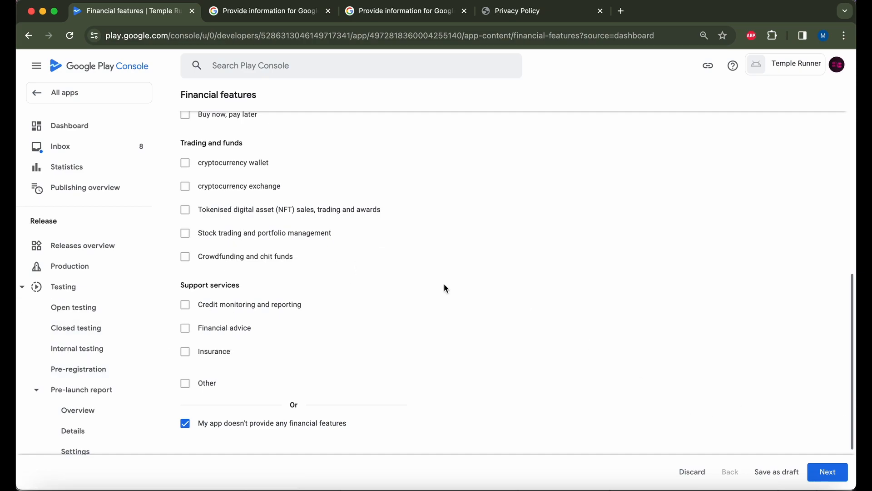
left_click(832, 475)
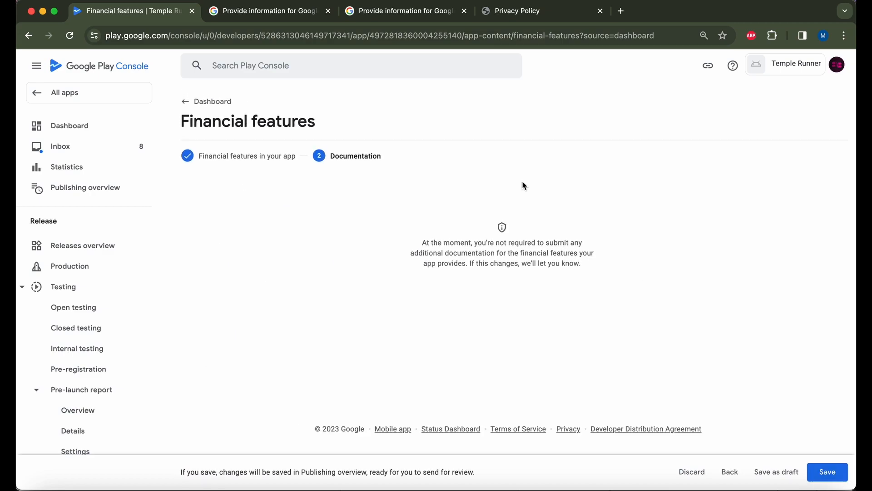
left_click(827, 471)
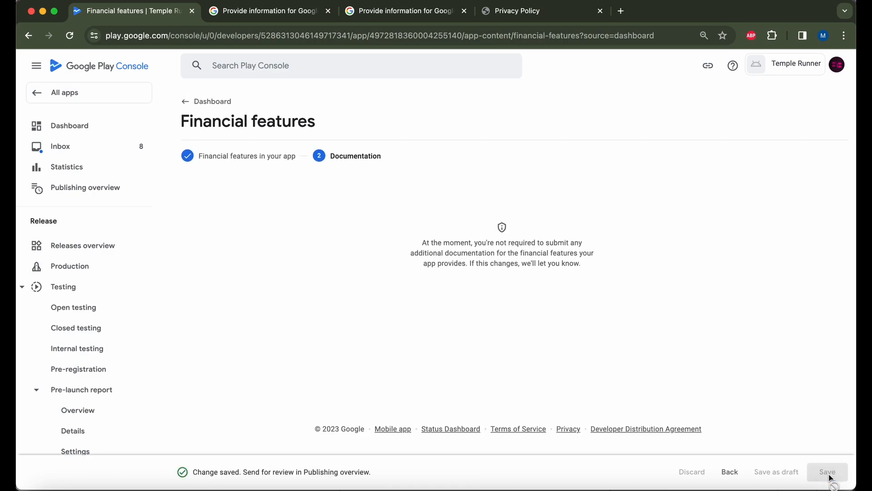
left_click(186, 101)
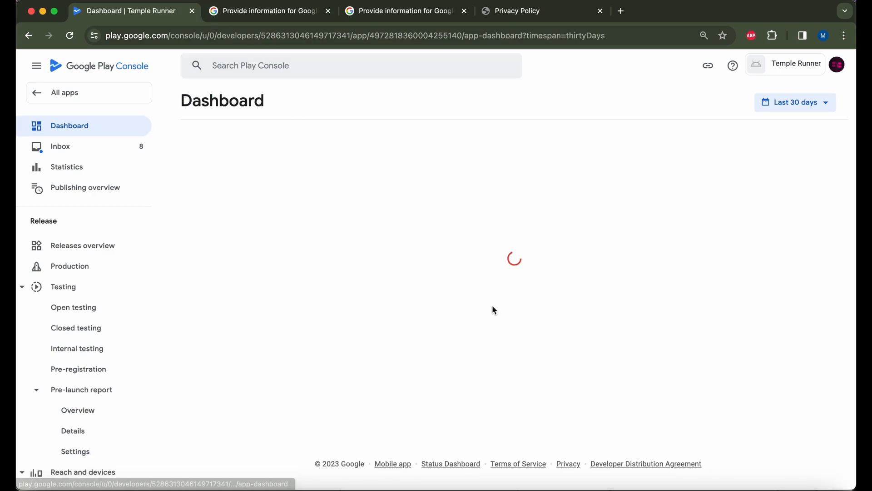
Set Temple Runner's app category to Game, Casual in Store settings and save it.
scroll(492, 304, "down", 9)
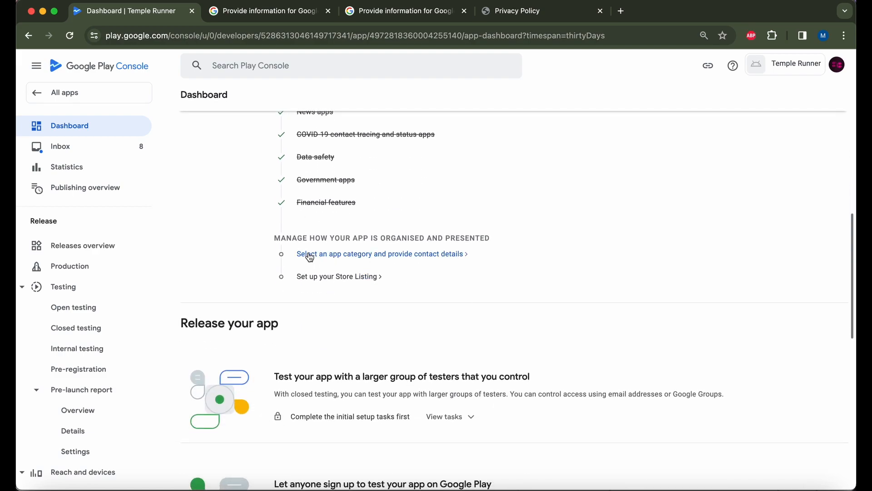
left_click(336, 256)
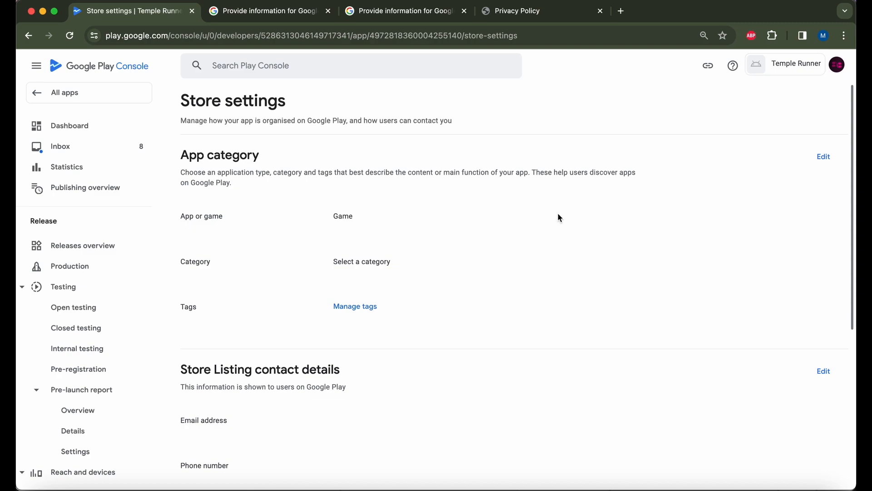
left_click(823, 157)
left_click_drag(380, 219, 256, 225)
left_click(823, 164)
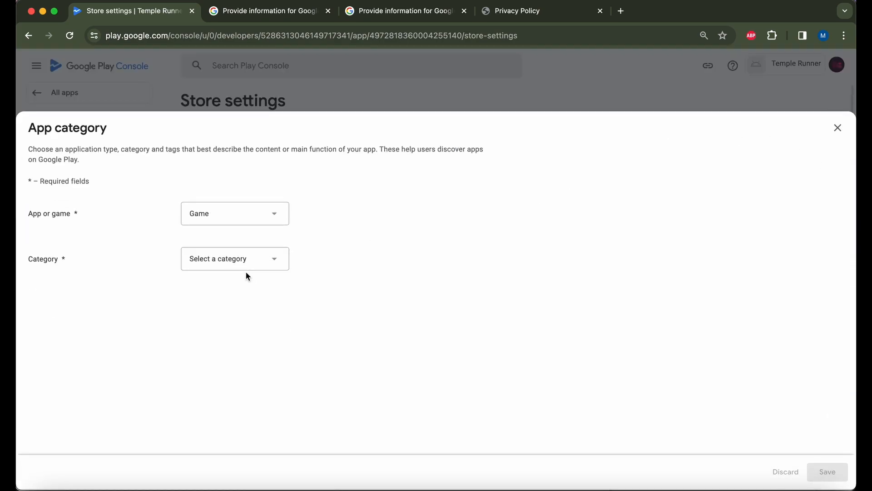
left_click(256, 263)
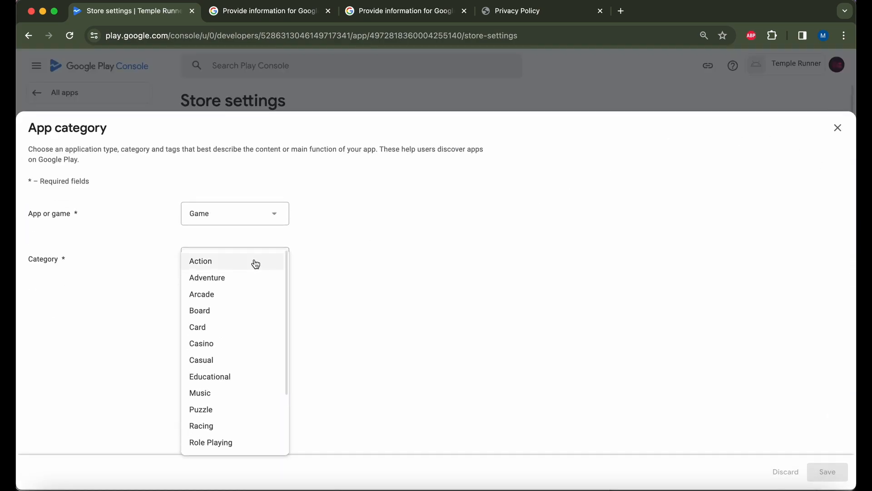
left_click(222, 365)
left_click(834, 472)
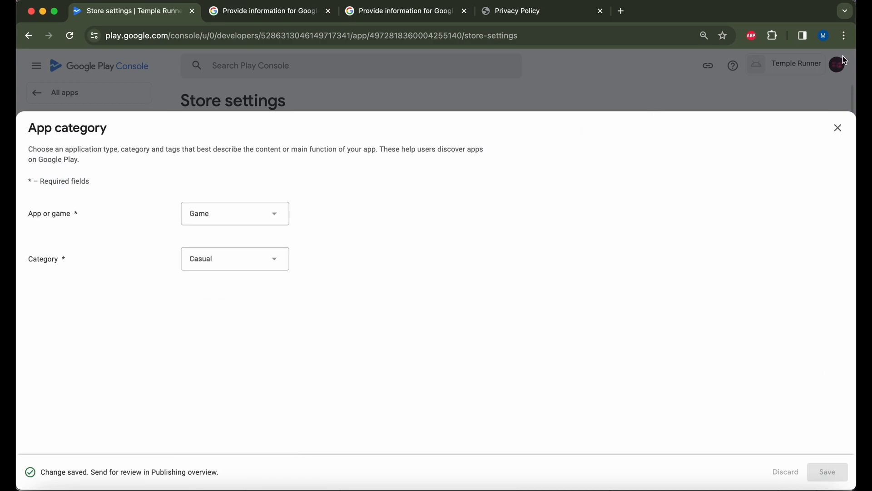
left_click(838, 127)
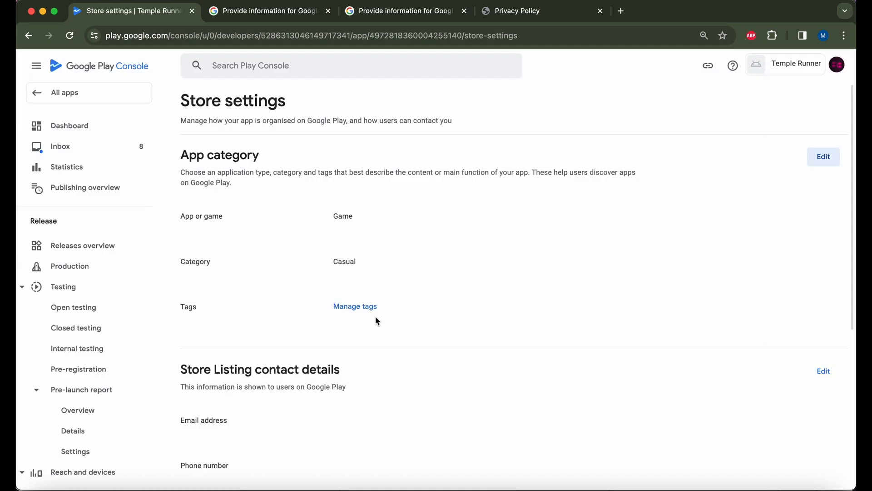
Tick the Arcade tag in the tag list and apply it to Temple Runner.
left_click(355, 306)
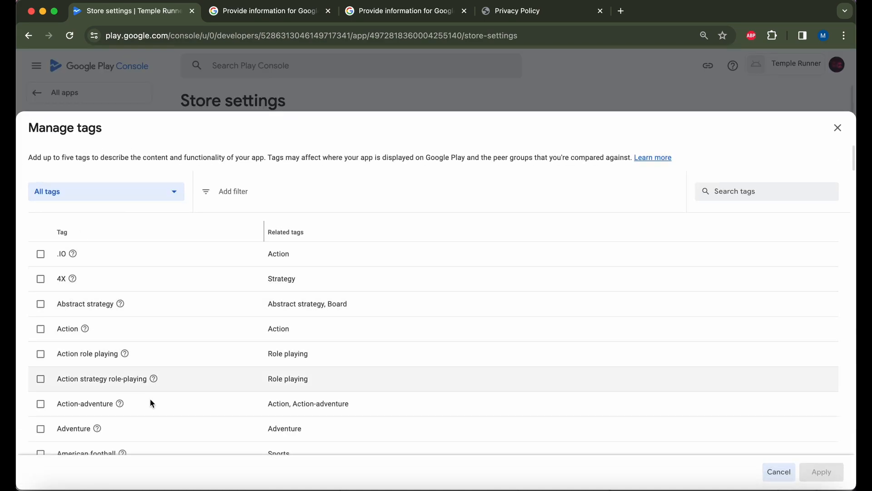
scroll(151, 403, "down", 10)
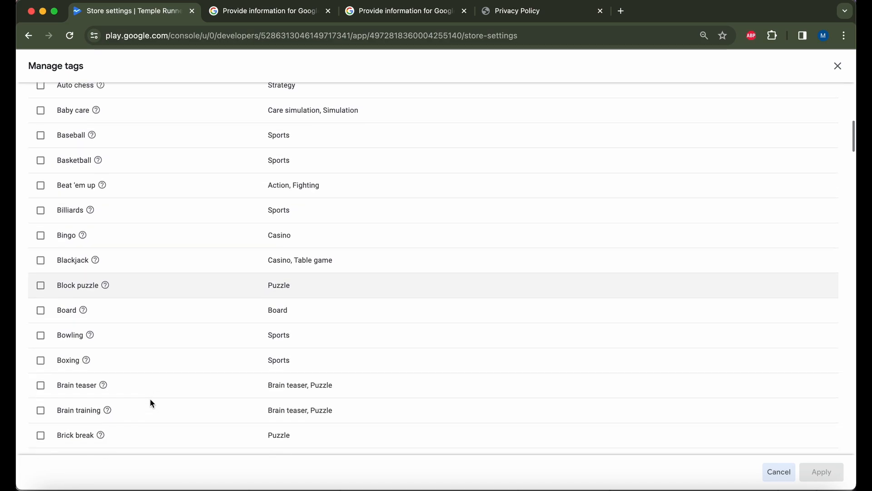
scroll(150, 399, "down", 1)
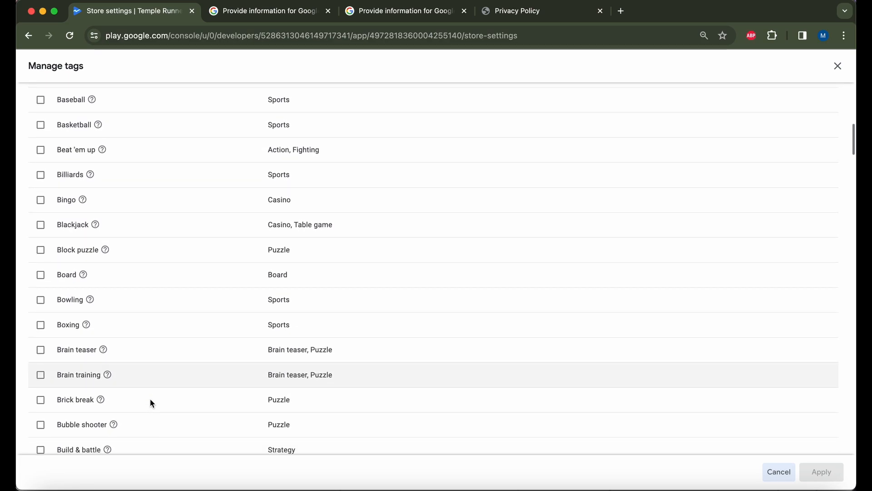
scroll(150, 400, "up", 10)
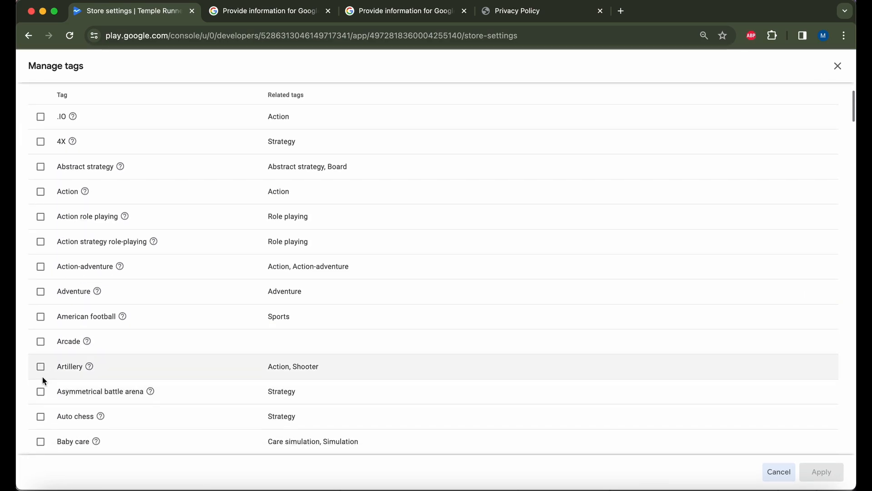
left_click(46, 343)
scroll(262, 387, "down", 20)
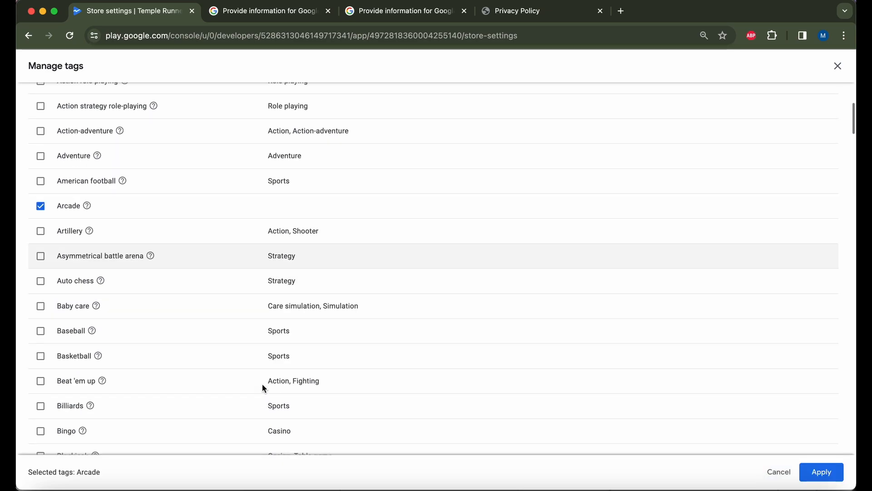
scroll(262, 383, "down", 20)
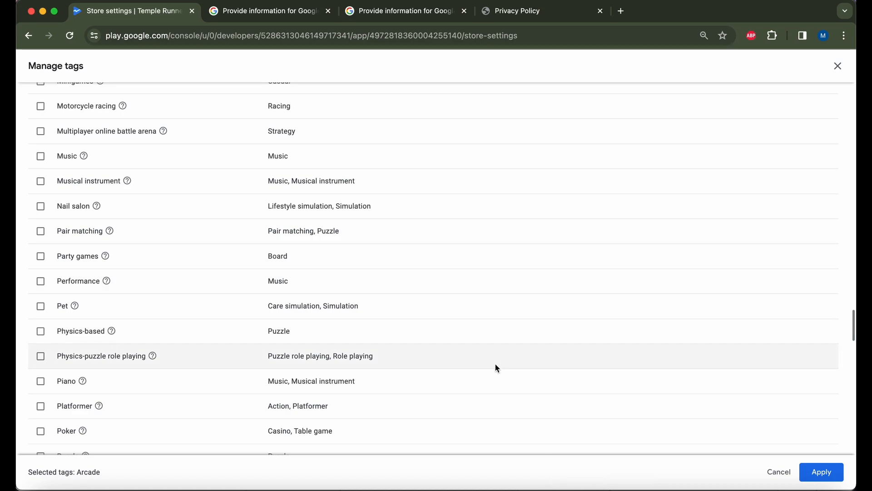
left_click(822, 472)
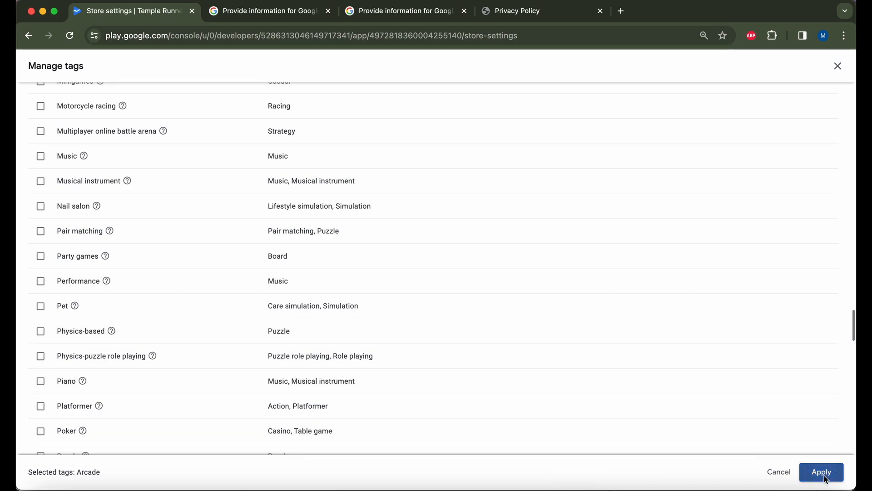
scroll(591, 382, "down", 4)
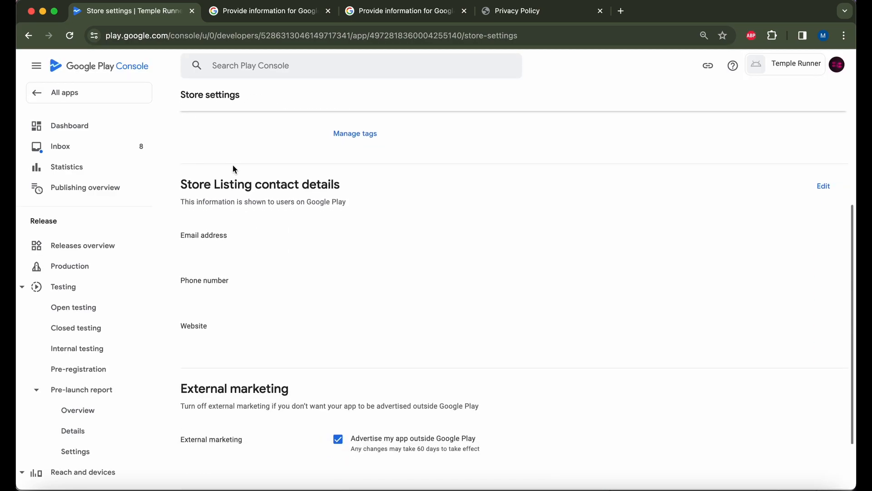
left_click(823, 187)
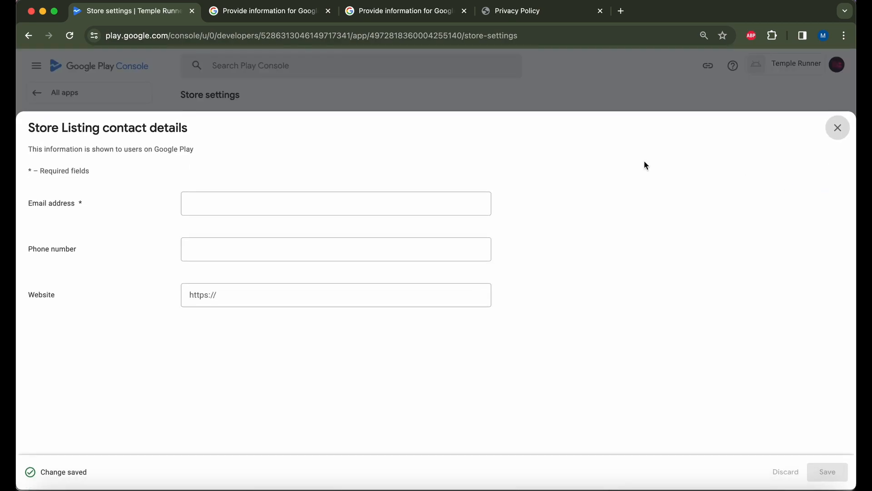
left_click(239, 210)
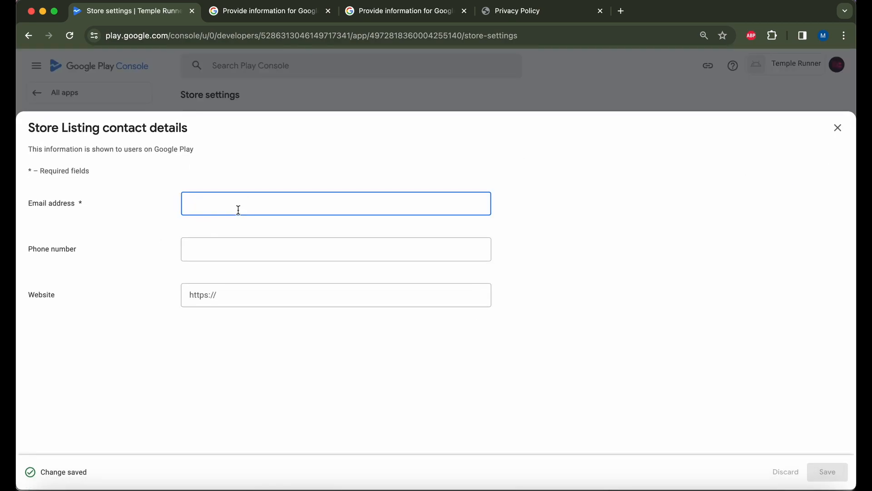
key("Tab")
key("Tab")
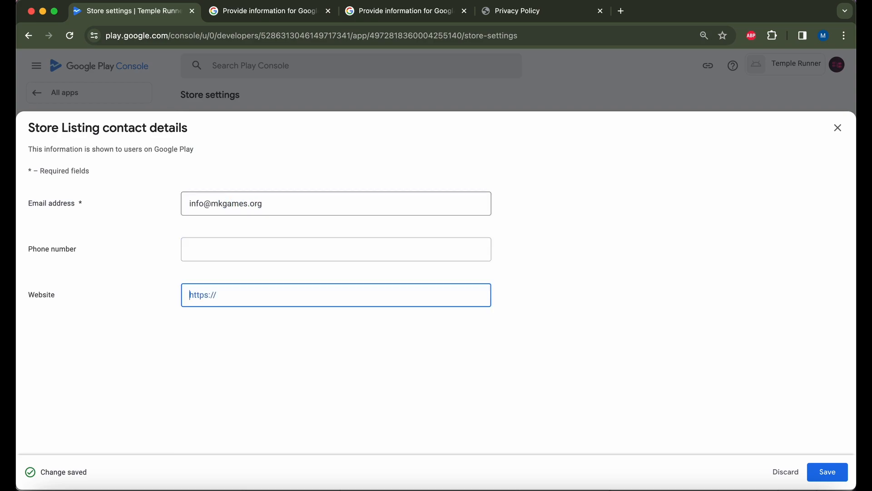
left_click(826, 473)
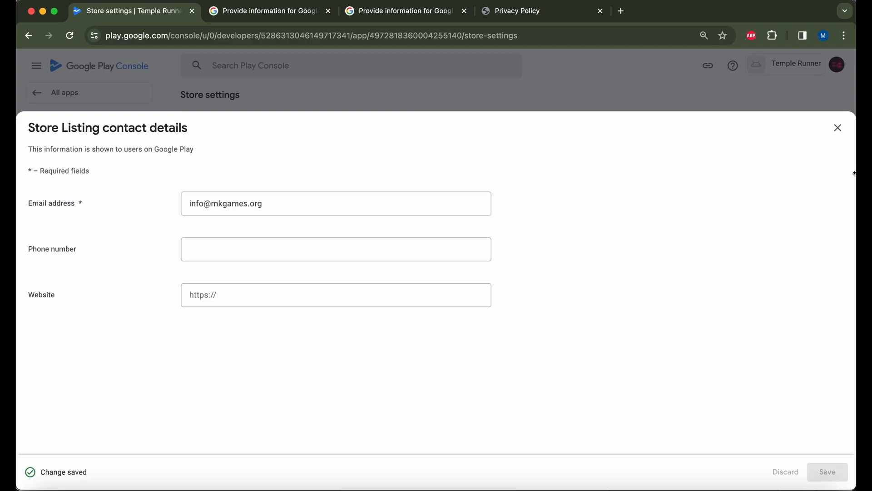
left_click(838, 129)
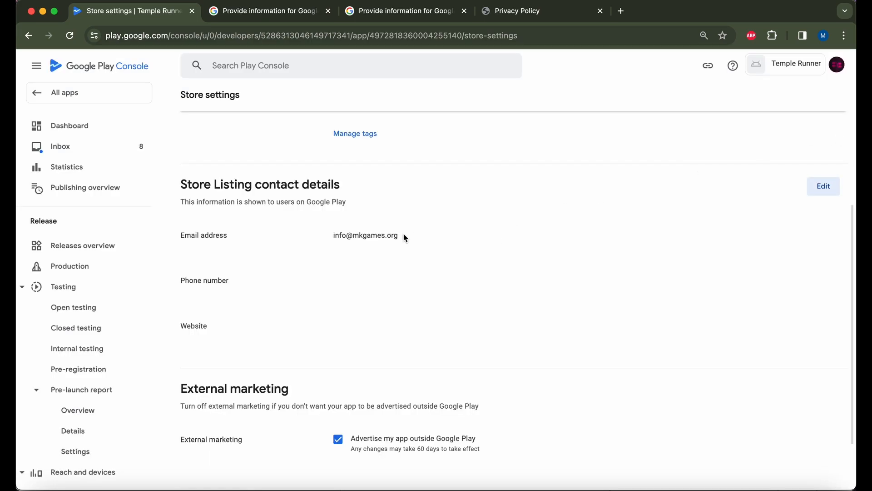
left_click_drag(404, 234, 313, 234)
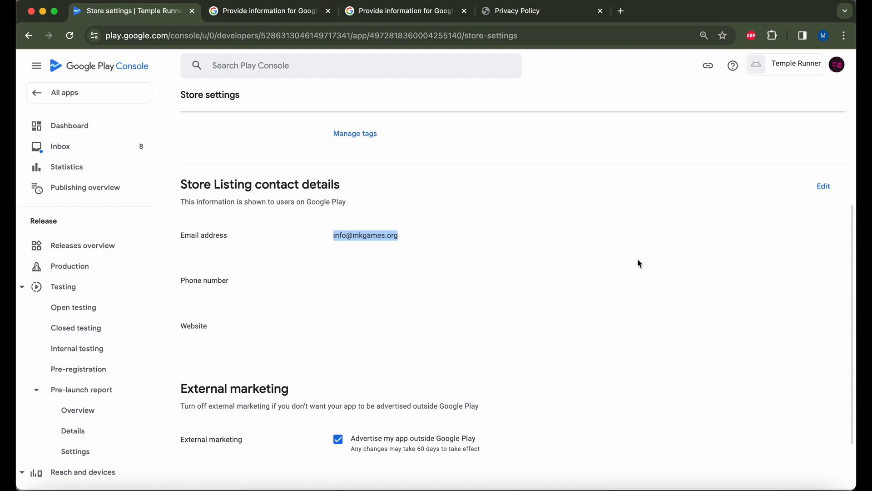
scroll(638, 260, "down", 2)
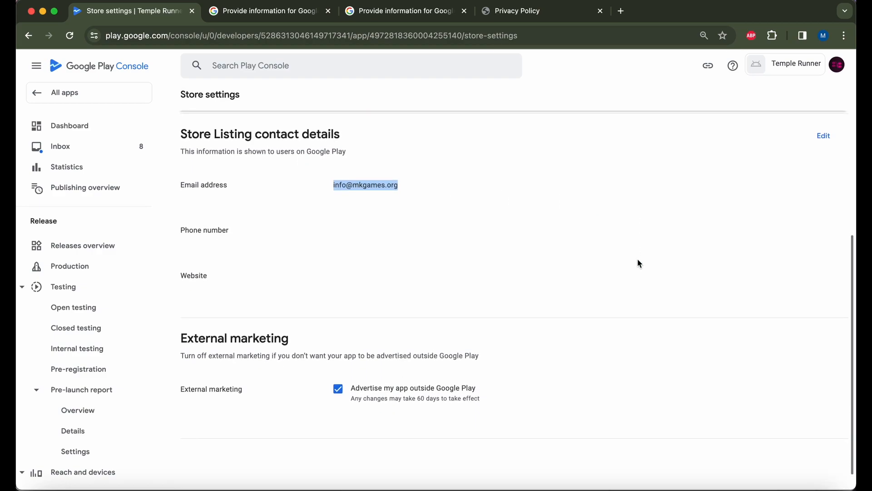
scroll(417, 198, "down", 1)
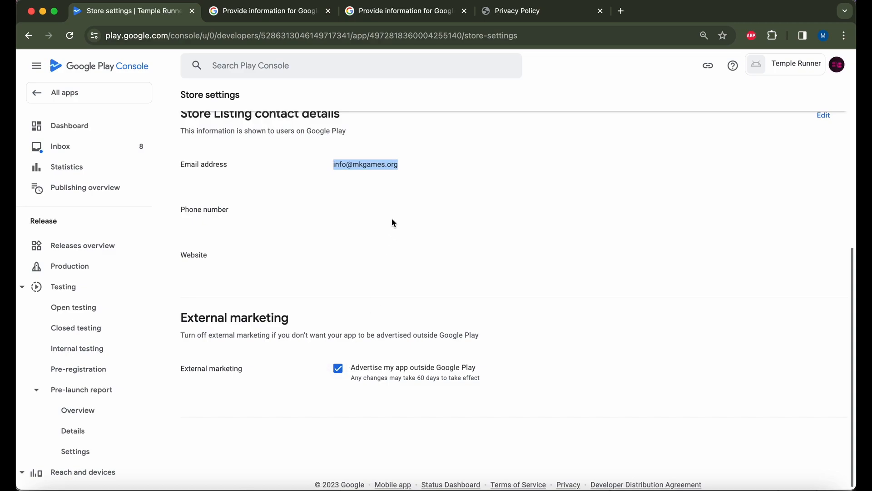
scroll(393, 223, "up", 1)
scroll(393, 223, "up", 1)
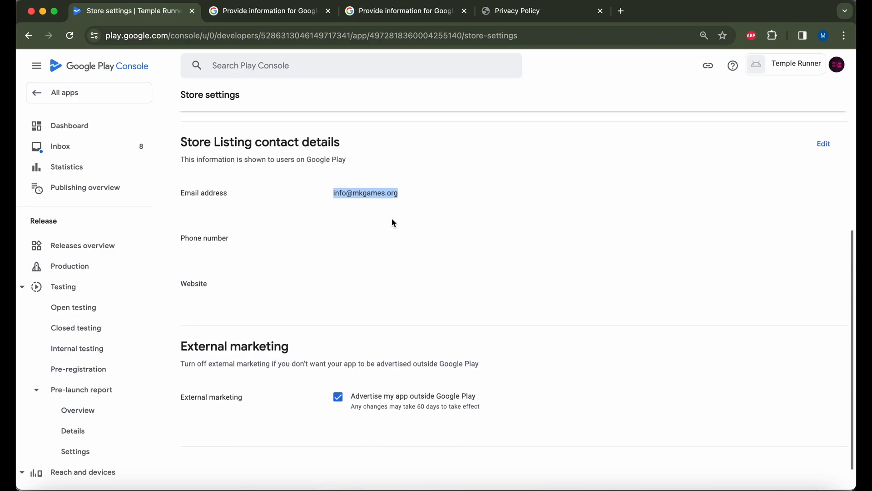
scroll(394, 223, "up", 1)
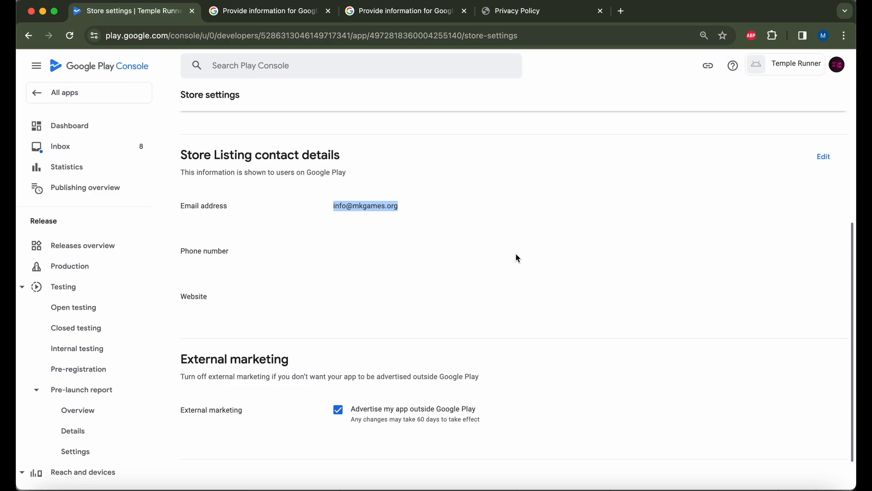
scroll(517, 257, "up", 3)
scroll(517, 257, "up", 3)
scroll(517, 257, "down", 6)
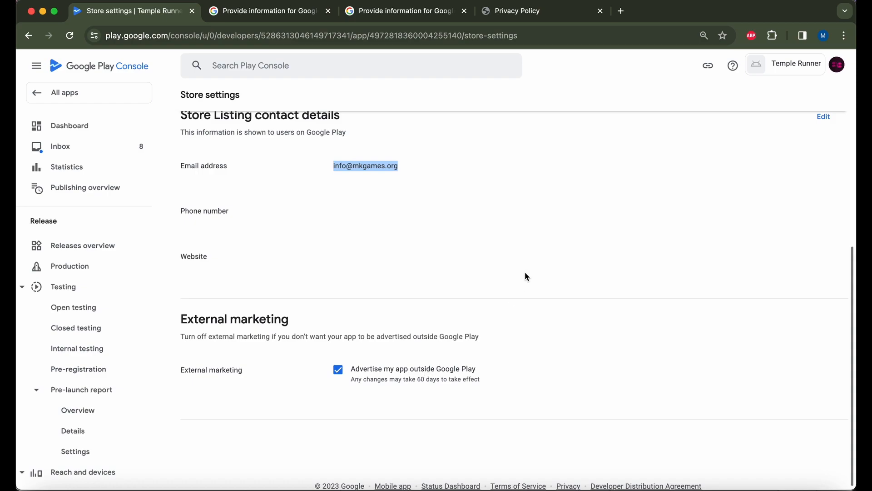
scroll(525, 272, "up", 8)
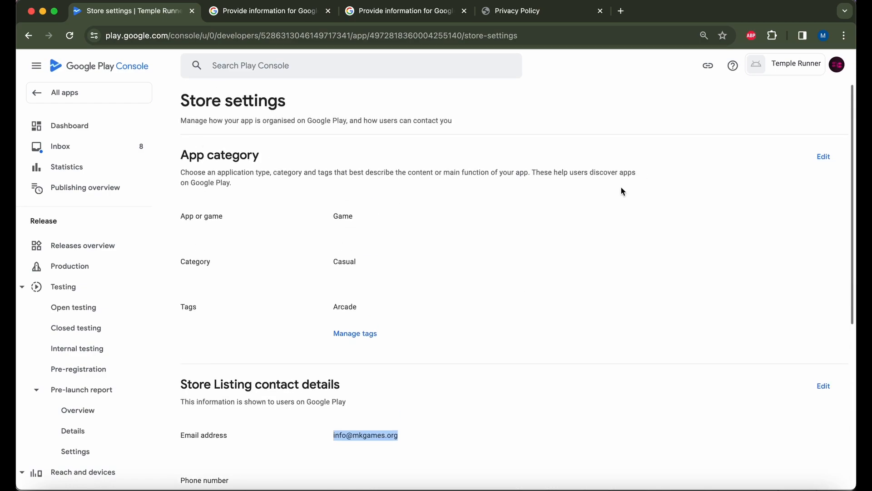
scroll(638, 290, "down", 6)
scroll(638, 290, "up", 6)
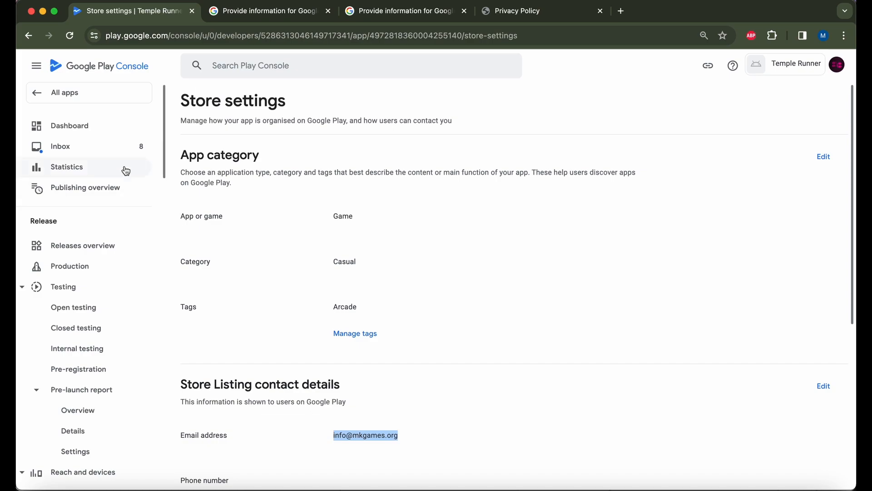
Return to the dashboard and open the Main store listing setup page.
left_click(28, 36)
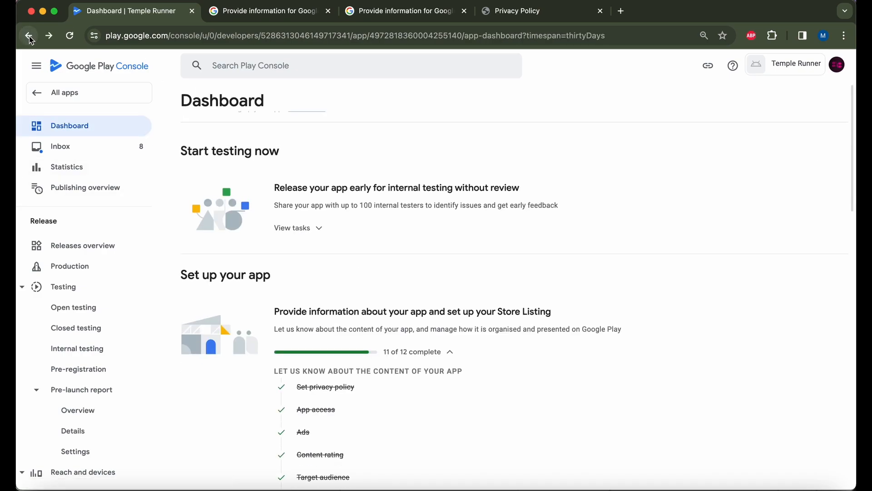
scroll(535, 395, "down", 12)
scroll(535, 395, "up", 5)
scroll(534, 395, "up", 1)
left_click(328, 371)
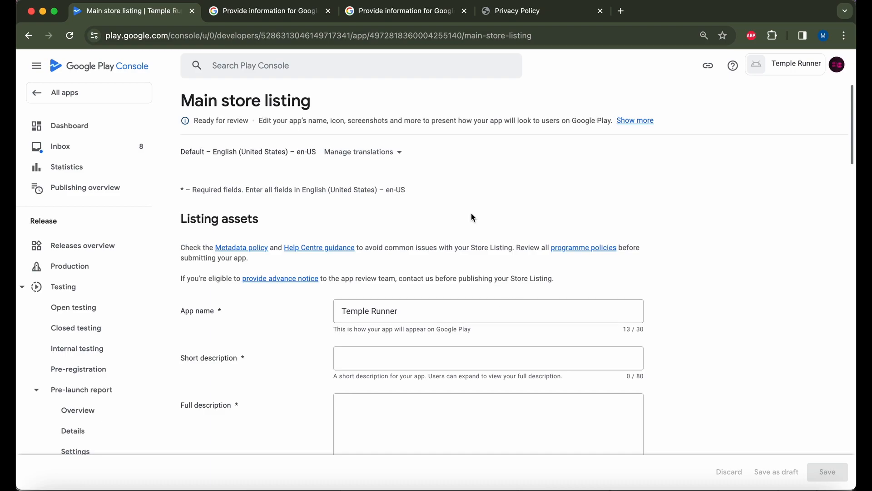
scroll(471, 214, "down", 3)
scroll(471, 214, "down", 1)
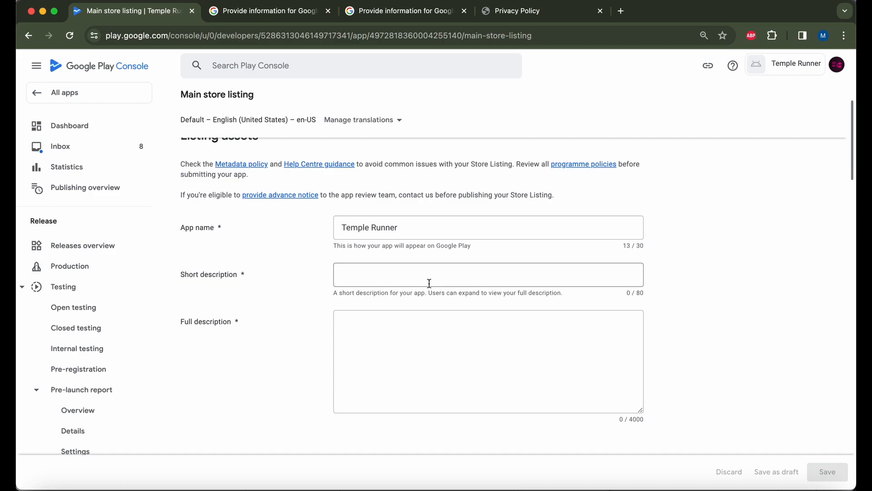
In a new tab, open the Slime Simulator: Relaxing ASMR Play Store page and browse it.
key("super+t")
type("play")
key("Down")
key("Down")
key("Down")
key("Down")
key("Return")
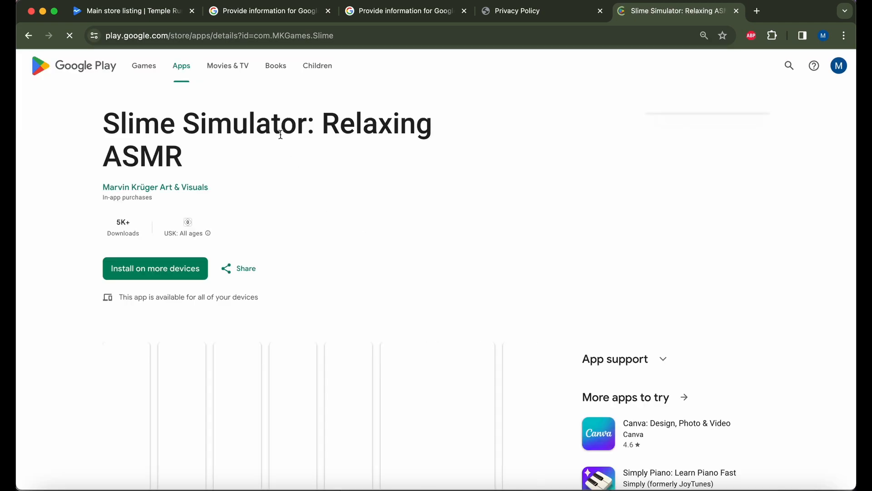
scroll(347, 271, "down", 2)
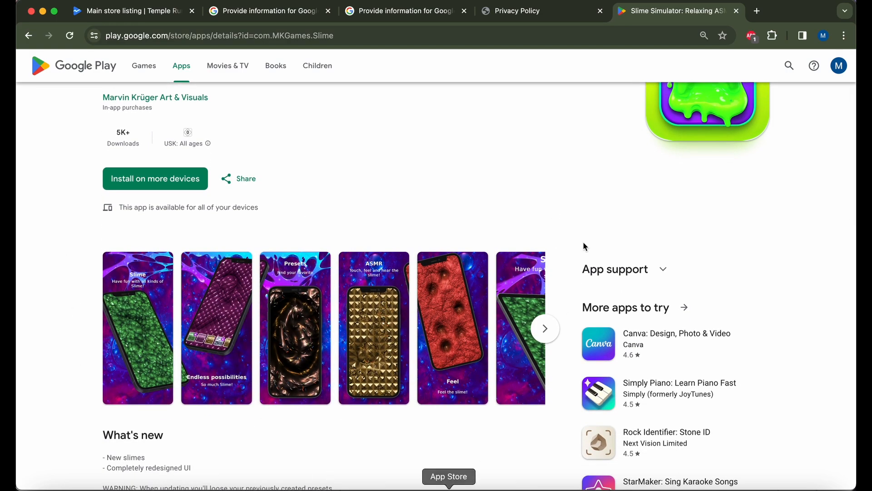
scroll(363, 352, "down", 3)
scroll(363, 352, "up", 5)
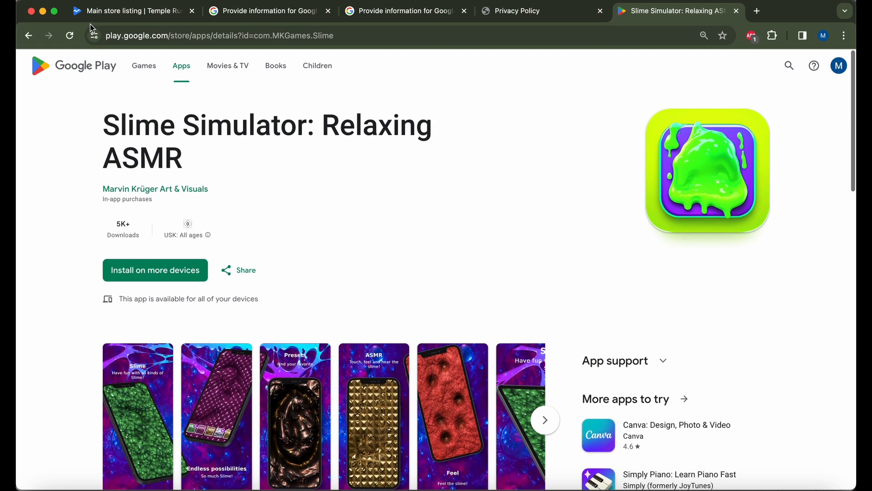
scroll(368, 275, "down", 10)
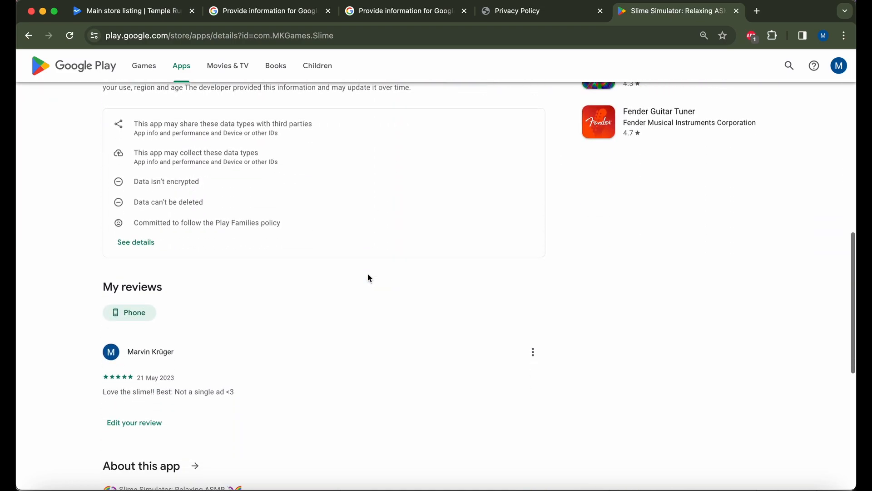
scroll(368, 275, "up", 5)
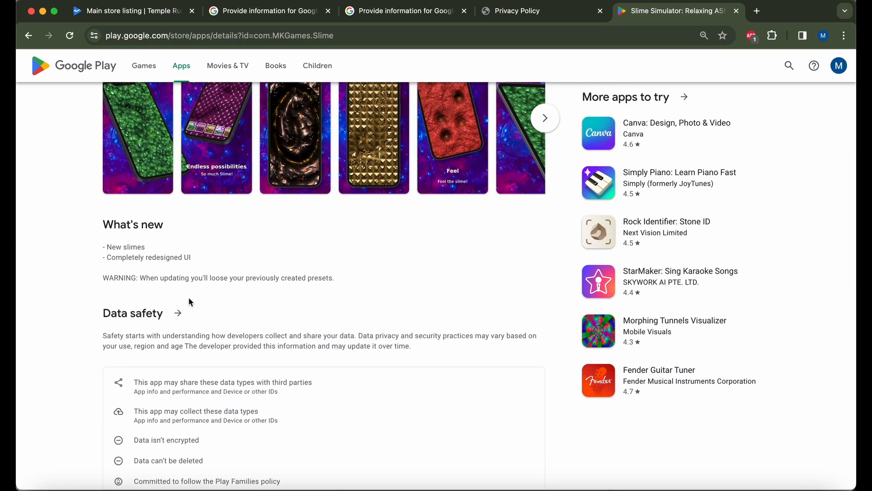
scroll(189, 298, "down", 12)
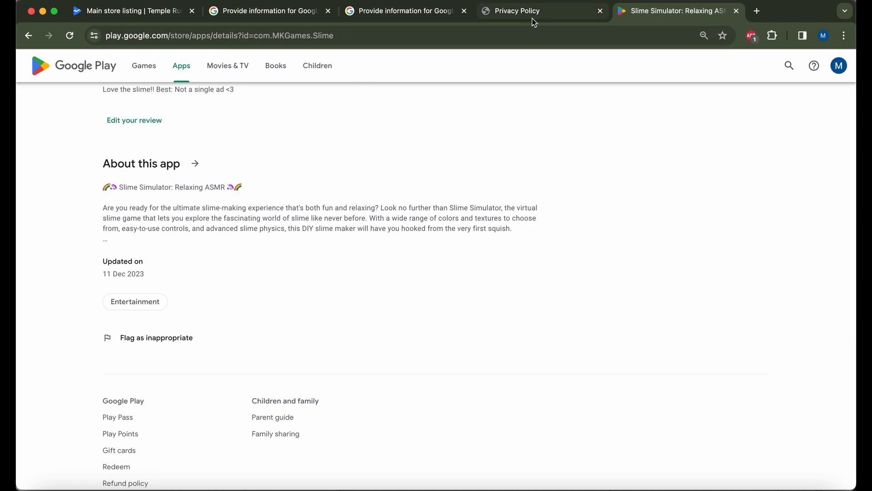
Enter 'It's a temple runner' as Temple Runner's short description.
left_click(132, 11)
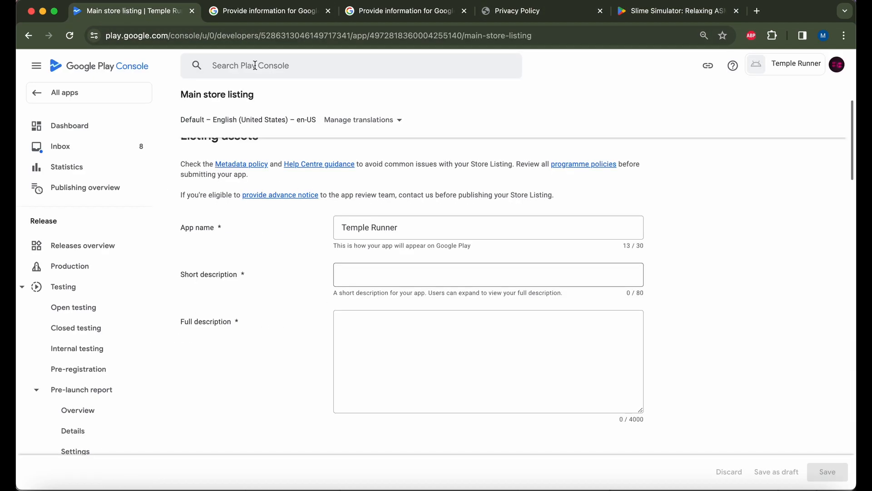
left_click(393, 275)
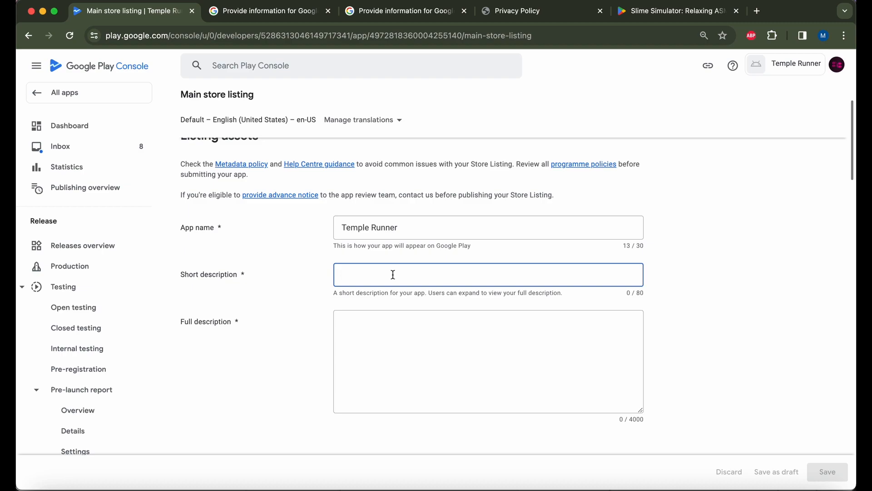
left_click(445, 230)
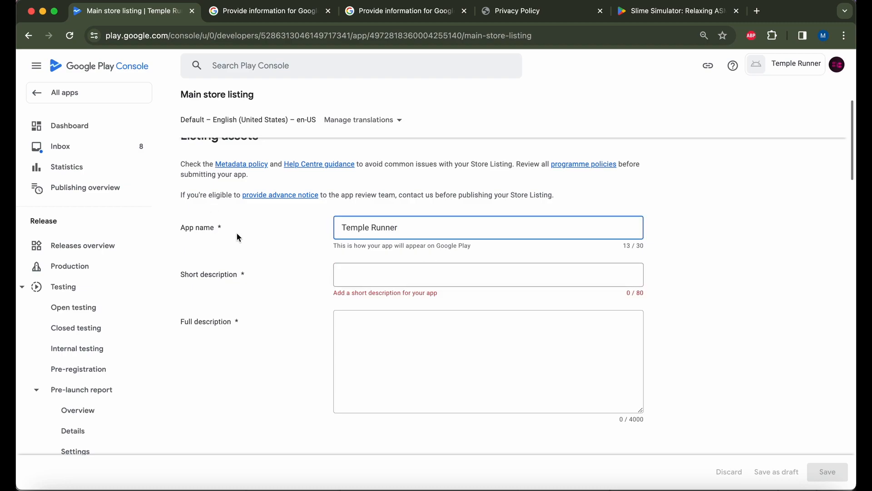
left_click(380, 284)
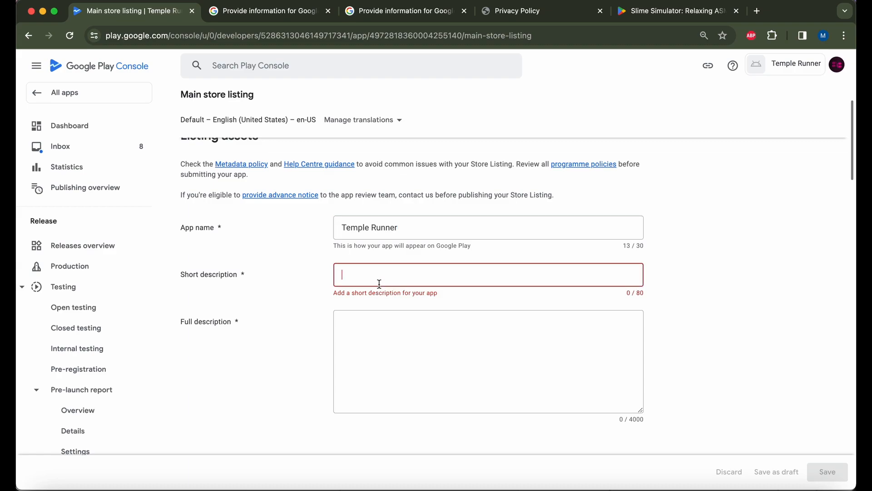
type("iut")
key("BackSpace")
type("It's a temple runner")
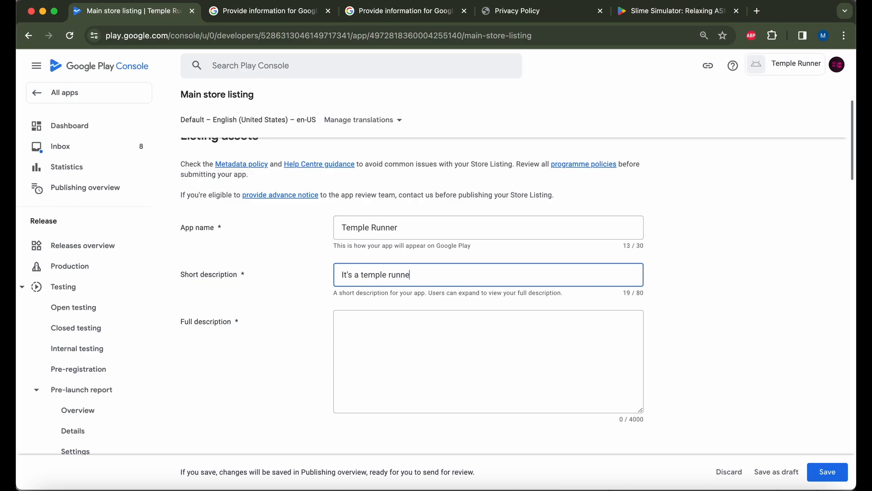
left_click(474, 365)
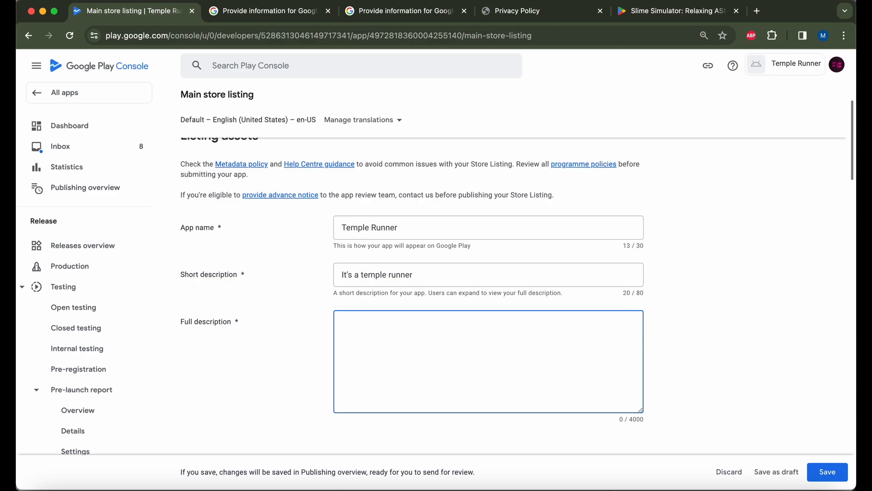
Copy Slime Simulator's About this app text and paste it into the full description.
left_click(676, 11)
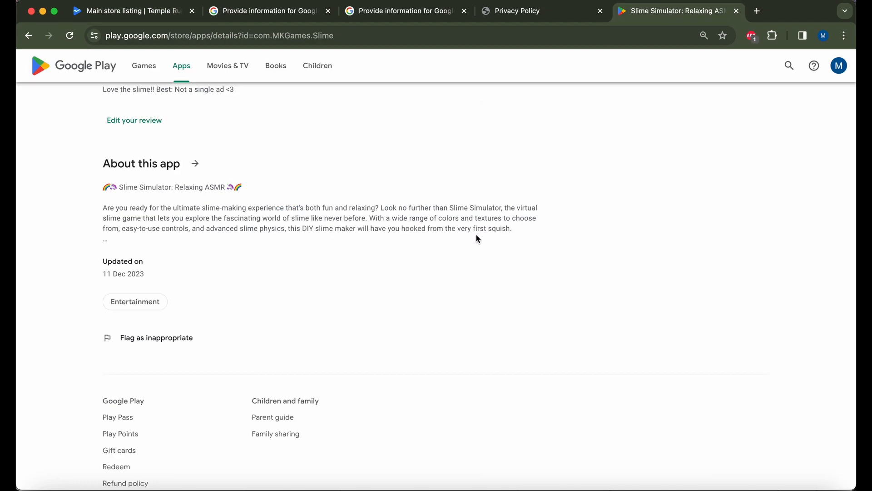
left_click_drag(513, 230, 103, 183)
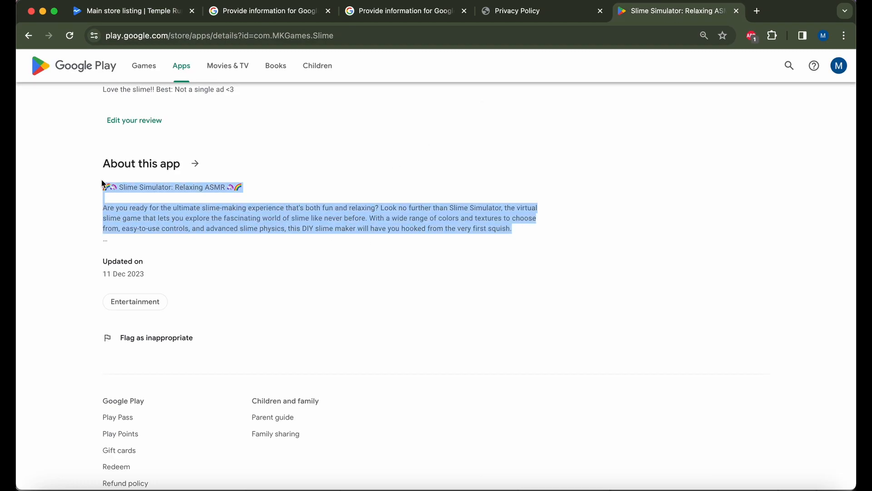
key("super+c")
left_click(132, 10)
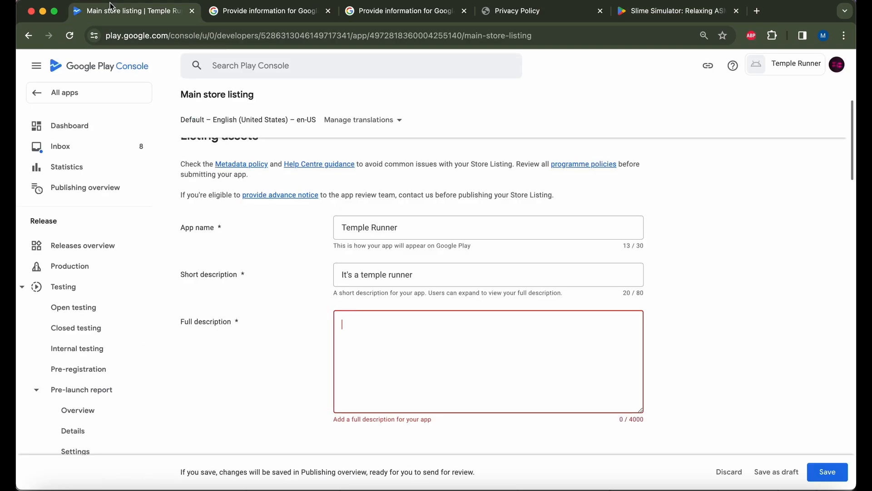
key("super+v")
scroll(548, 364, "up", 5)
scroll(548, 364, "down", 5)
scroll(505, 358, "up", 5)
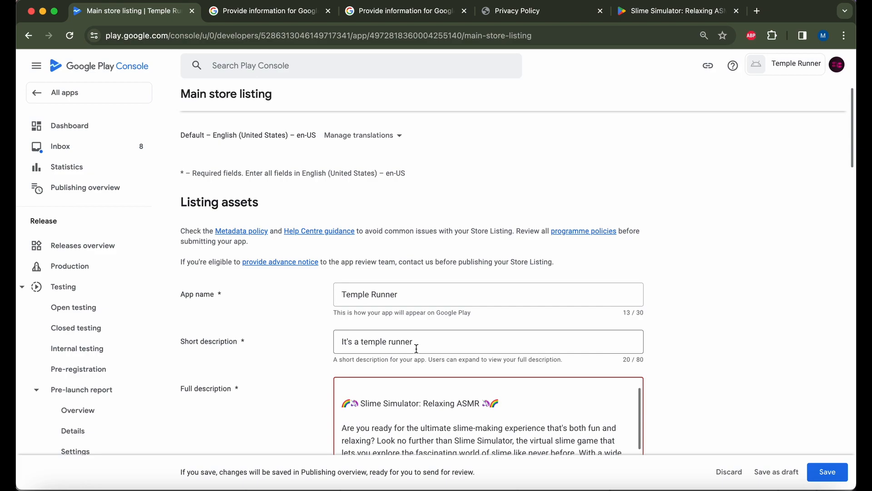
scroll(732, 321, "down", 3)
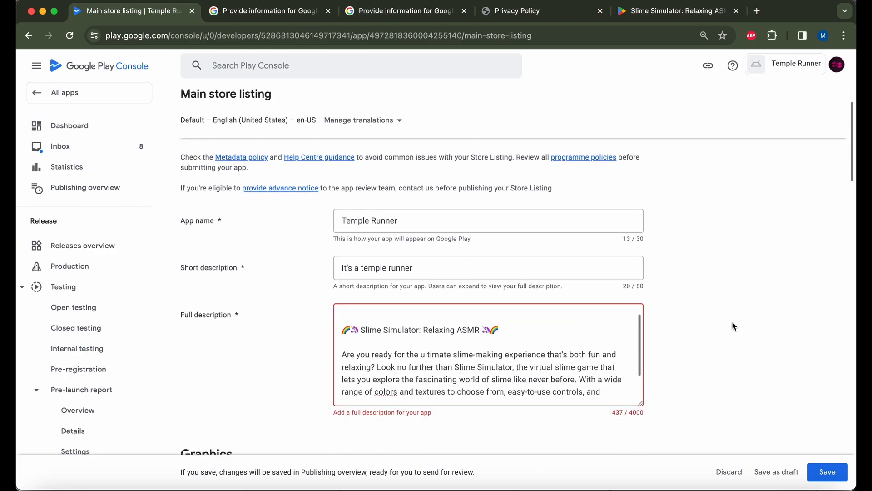
scroll(495, 327, "down", 3)
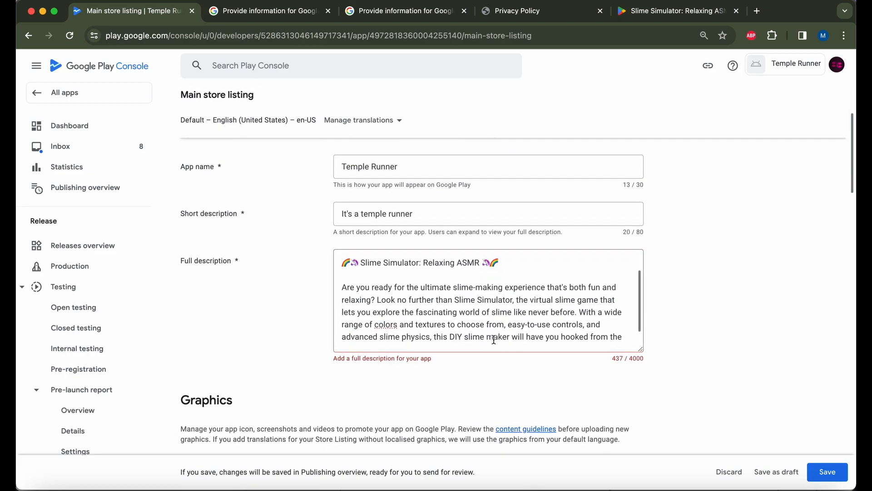
Replace the full description with the longer About this app text, reaching 1072/4000 characters.
left_click(688, 12)
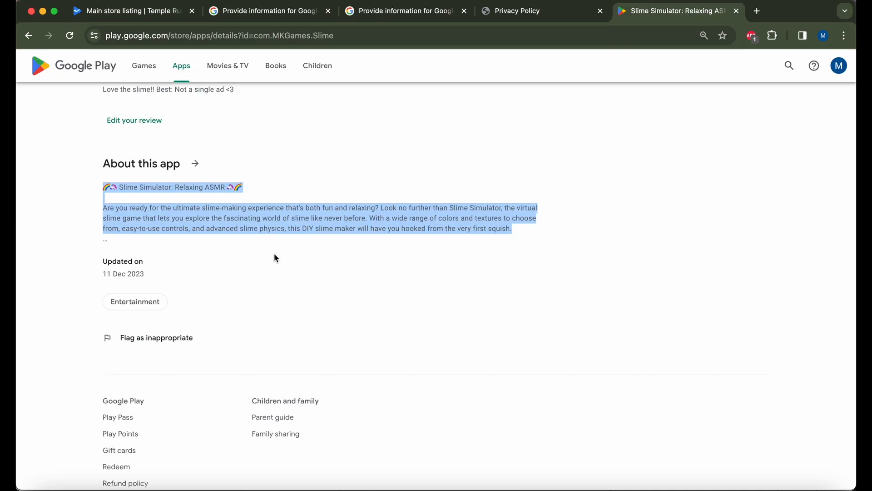
left_click(195, 164)
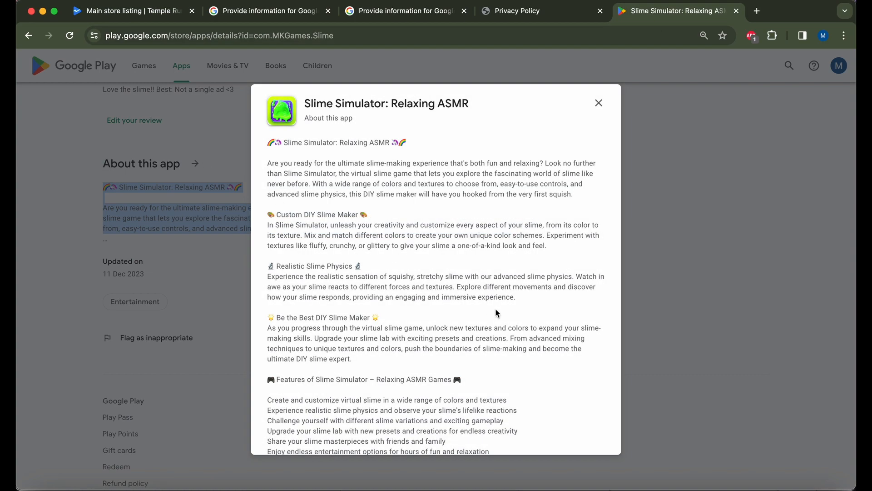
left_click_drag(271, 152, 558, 300)
left_click(133, 12)
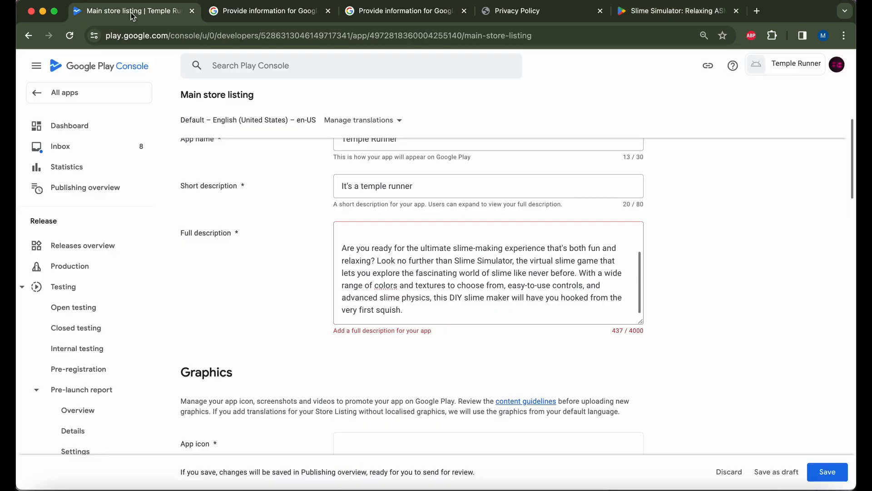
left_click(472, 275)
key("super+a")
key("super+v")
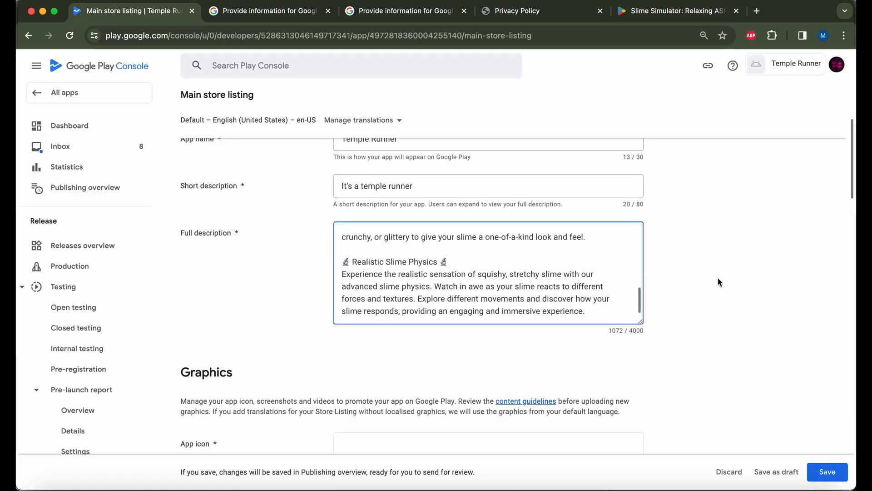
scroll(750, 295, "down", 6)
scroll(783, 305, "up", 2)
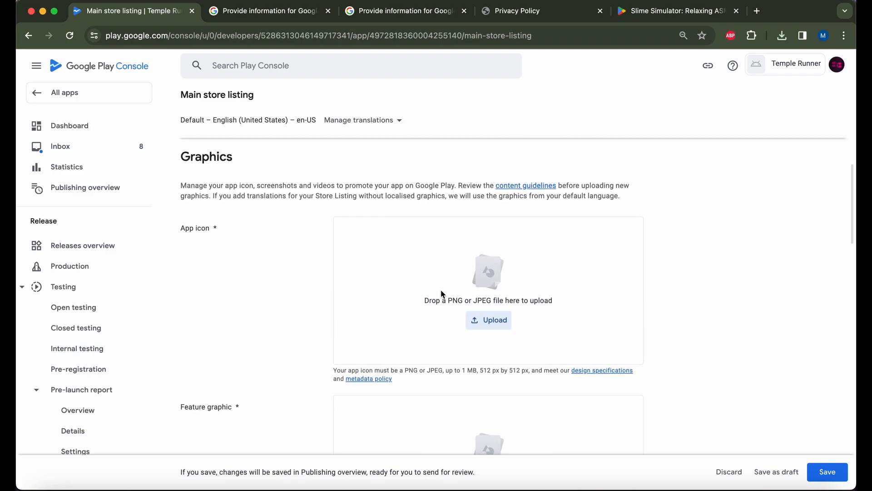
Check the app icon's 512 x 512 px size requirement before uploading.
left_click(482, 320)
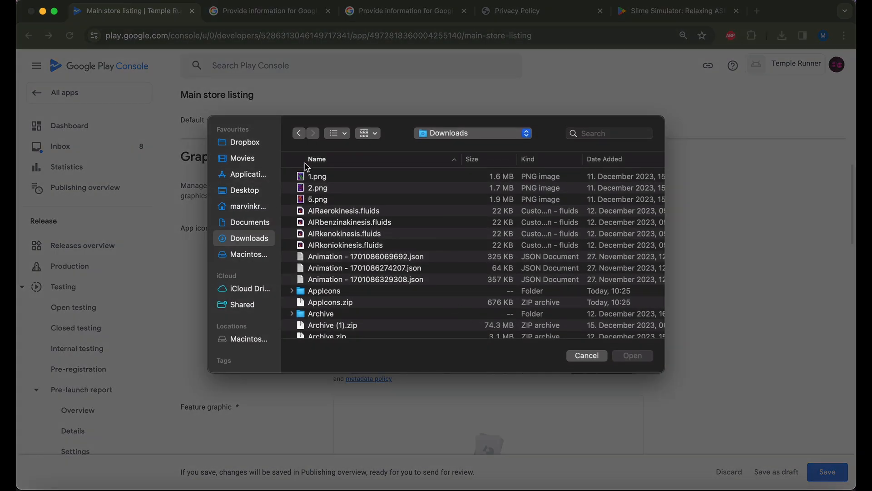
left_click(582, 356)
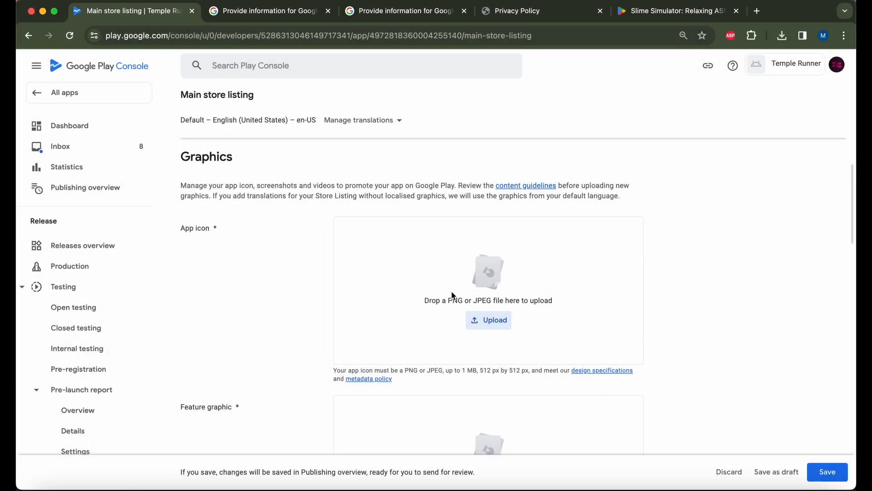
left_click_drag(474, 370, 528, 370)
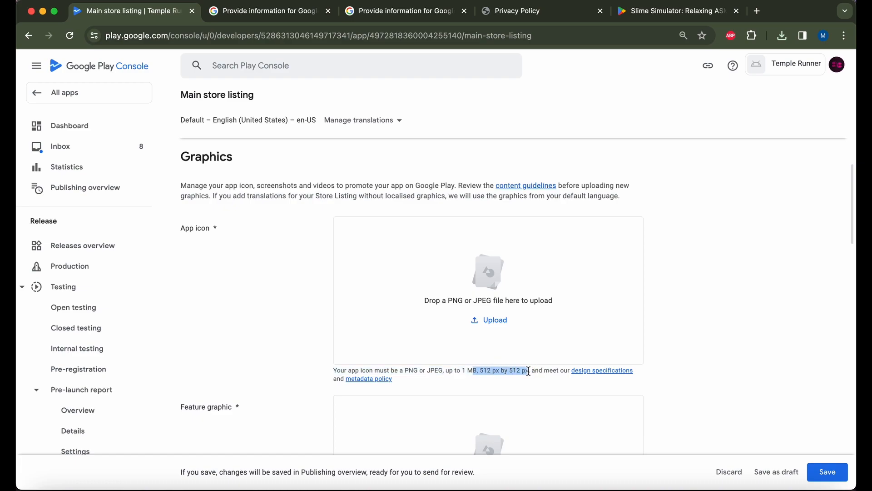
left_click(559, 321)
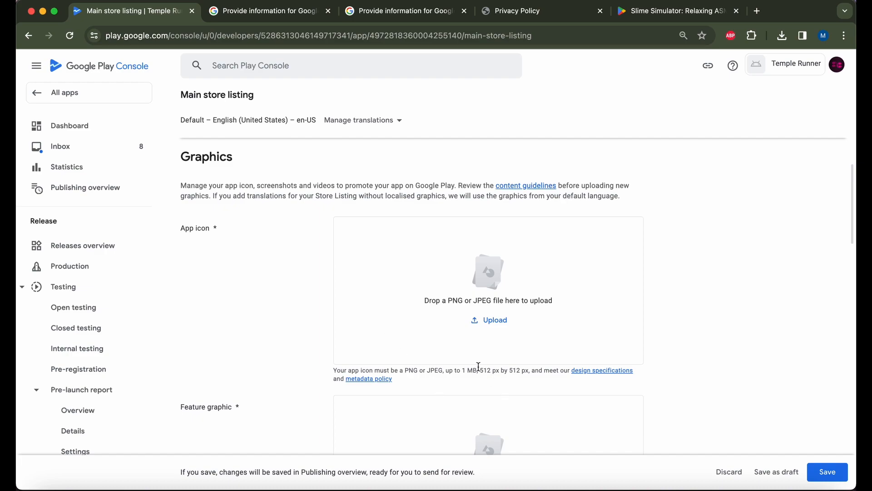
left_click_drag(480, 370, 488, 370)
Upload playstore.png from Desktop > icons as the app icon.
left_click(491, 320)
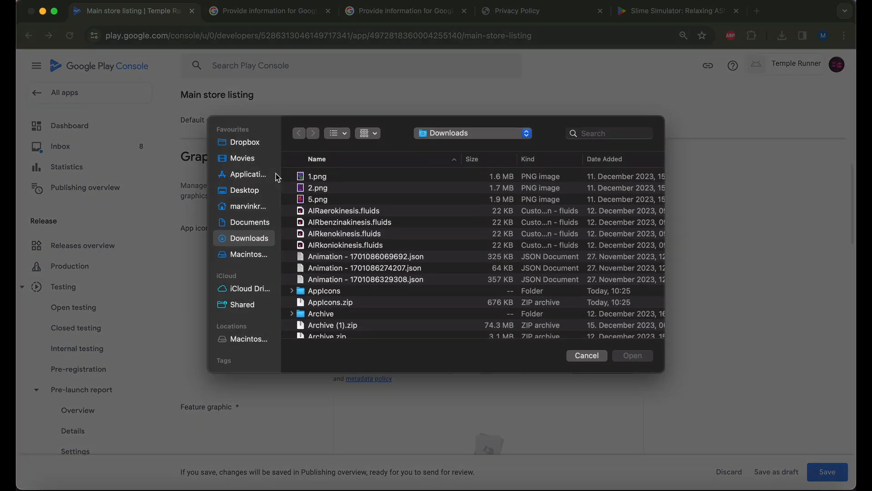
left_click(240, 192)
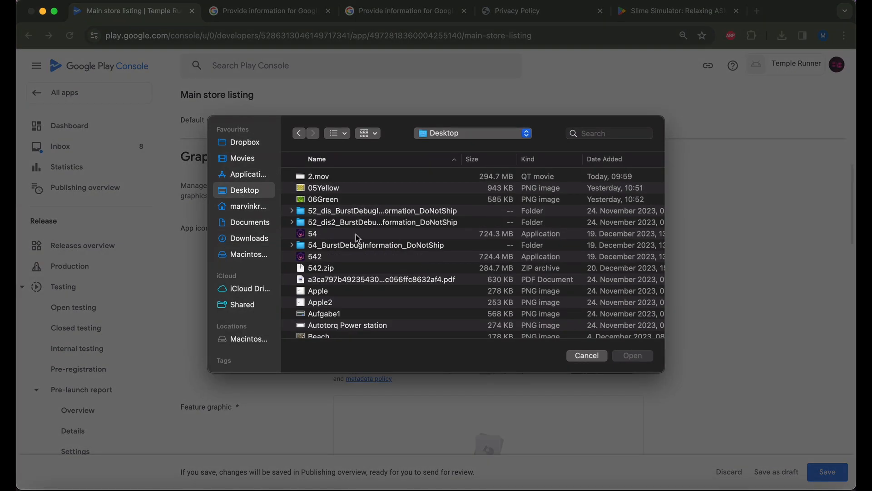
scroll(364, 239, "down", 10)
scroll(318, 254, "up", 1)
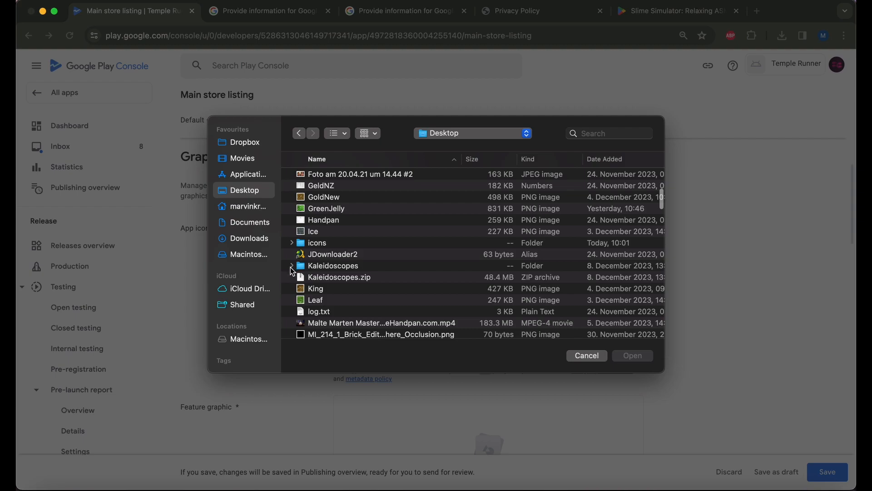
double_click(332, 244)
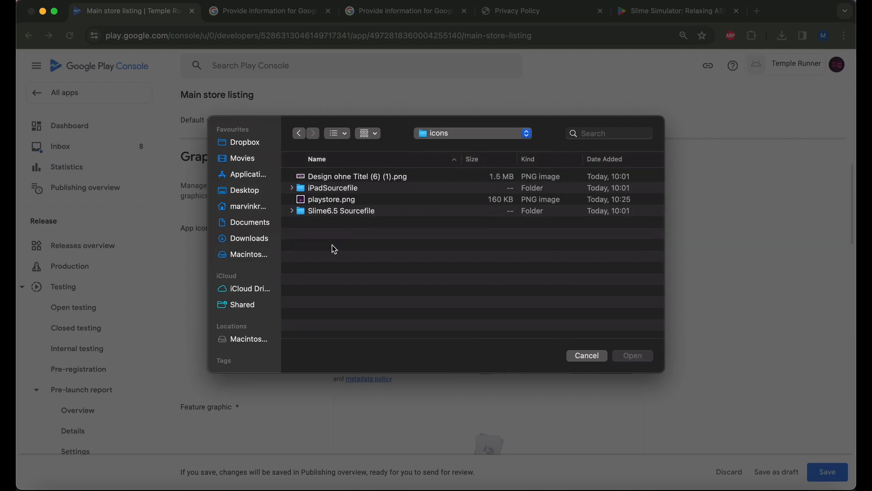
double_click(344, 199)
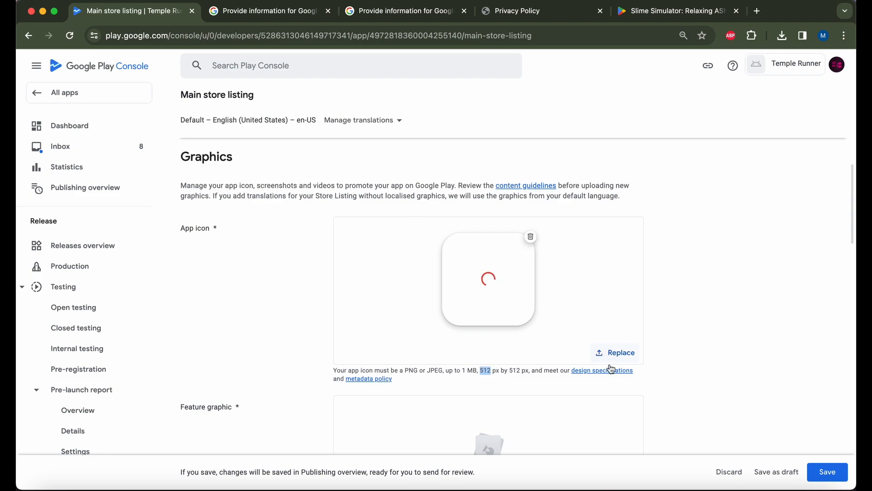
scroll(609, 365, "down", 6)
scroll(609, 365, "up", 3)
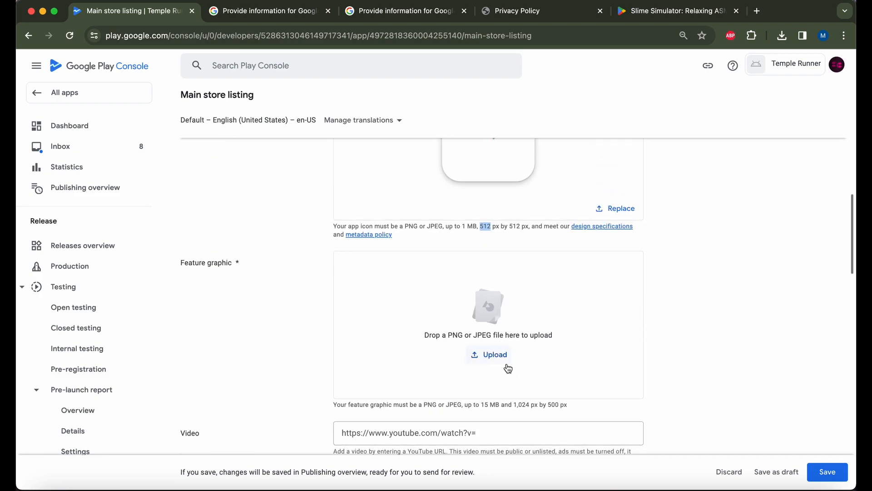
Look over the Slime Simulator and Canva Play Store pages for reference.
left_click(653, 17)
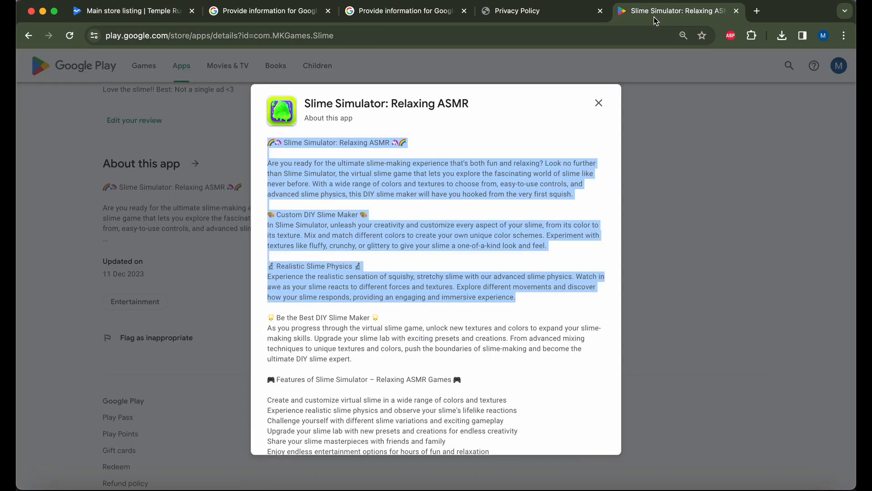
left_click(598, 104)
scroll(376, 253, "up", 15)
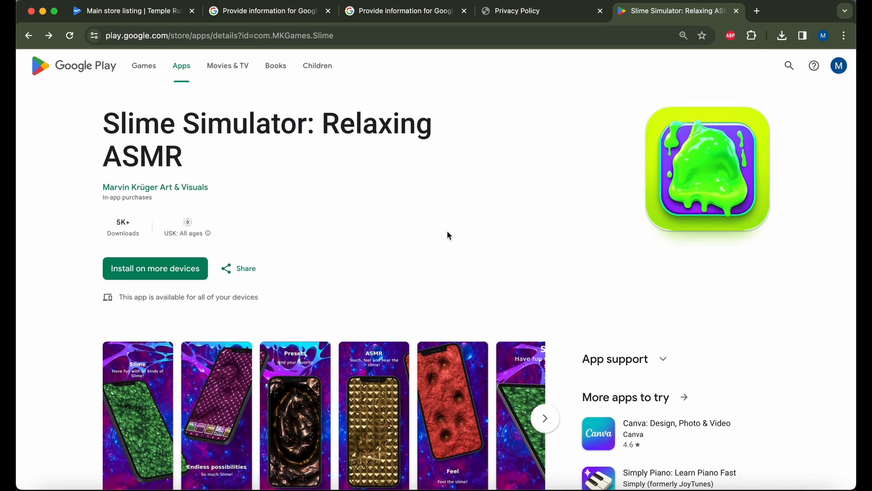
left_click(663, 426)
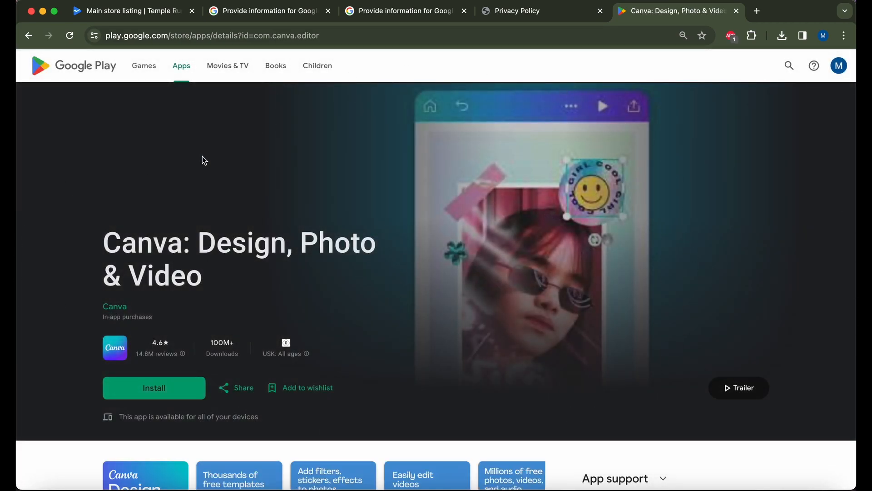
Upload Design ohne Titel (6) (1).png as Temple Runner's feature graphic, then open Finder.
left_click(113, 18)
left_click(498, 356)
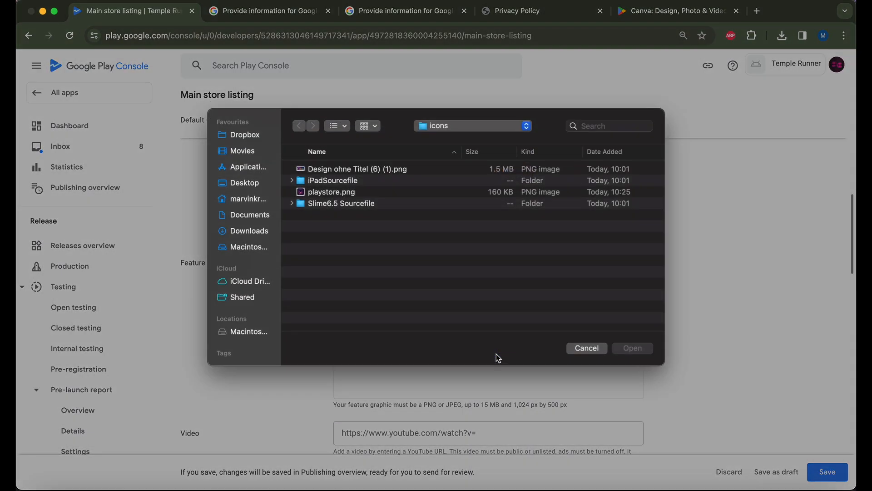
double_click(339, 180)
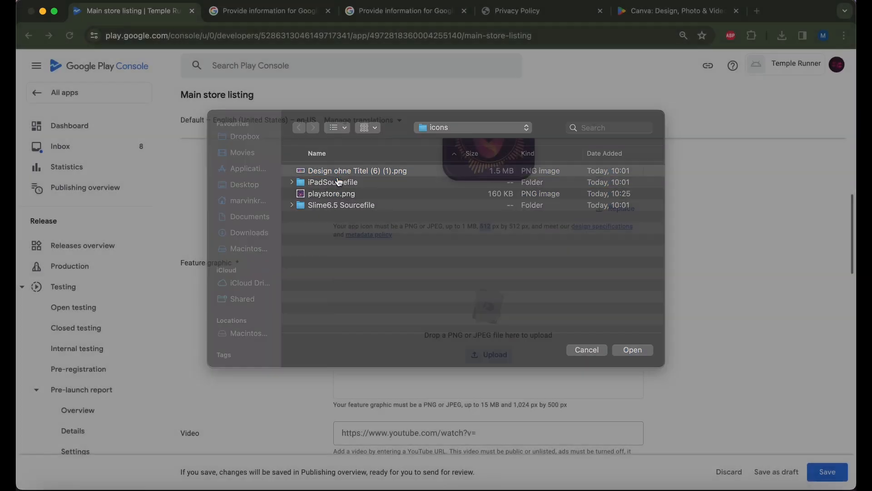
scroll(406, 265, "down", 1)
scroll(405, 270, "down", 5)
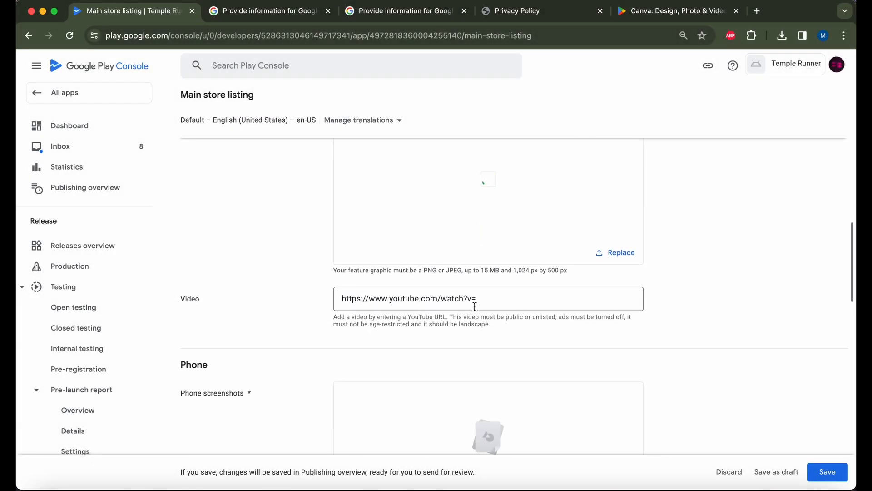
scroll(474, 306, "up", 2)
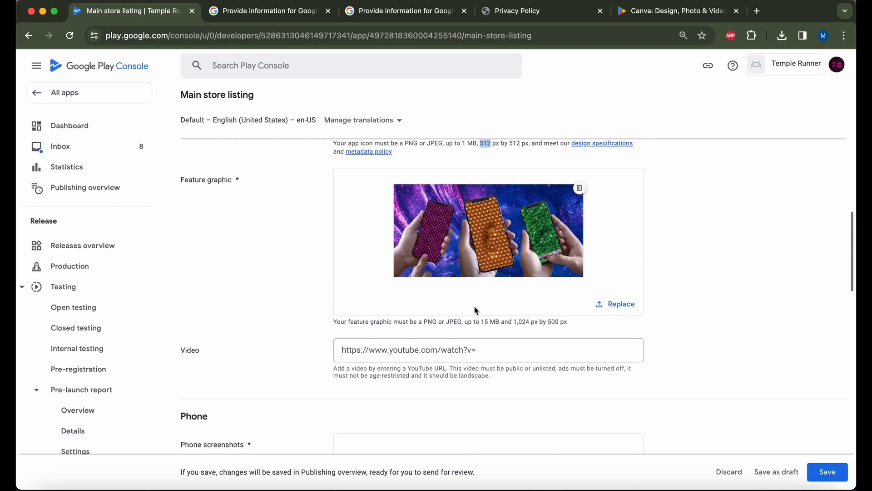
scroll(482, 341, "down", 8)
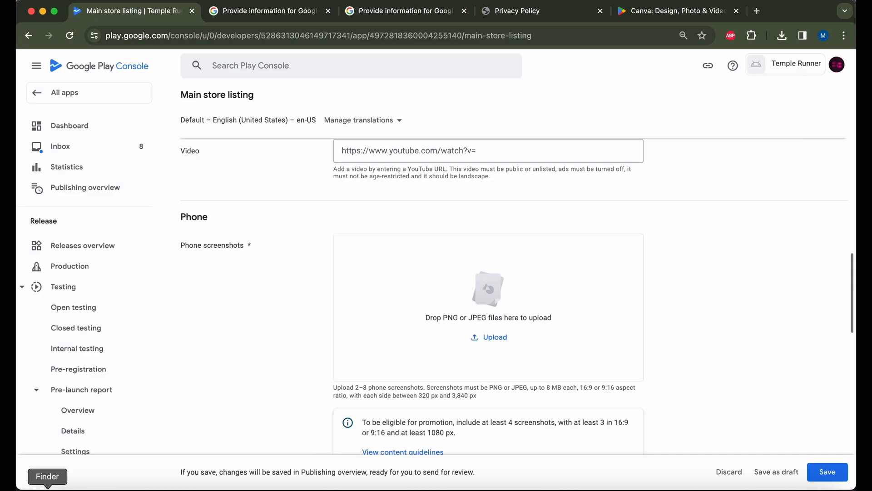
left_click(36, 477)
Add Slime6.5 Sourcefile 1.png–5.png as the five phone screenshots.
double_click(235, 159)
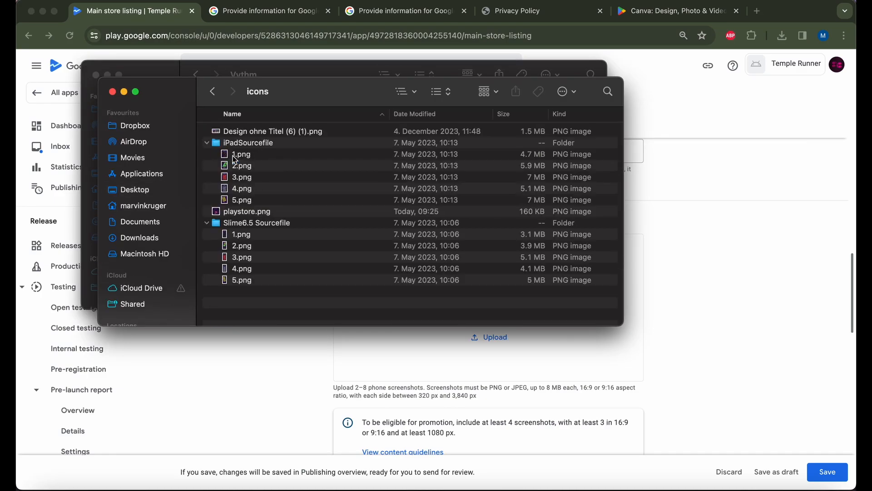
left_click(258, 236)
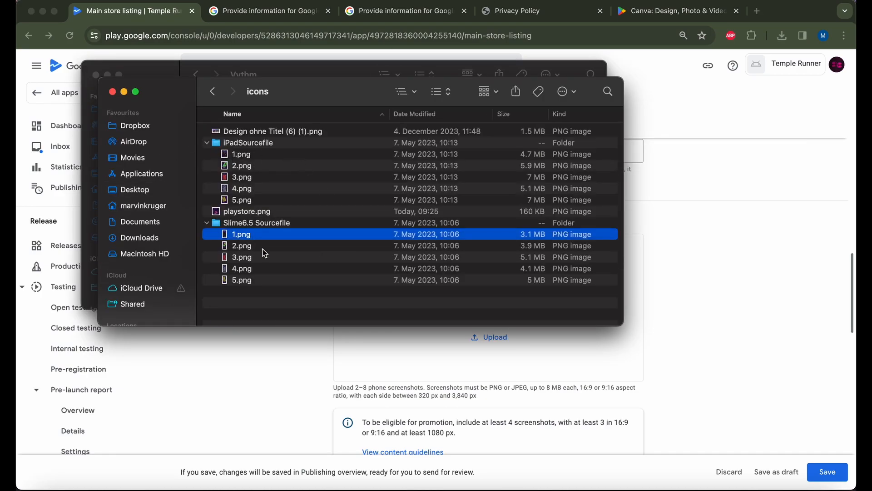
left_click(262, 281, "shift")
left_click_drag(263, 282, 422, 370)
scroll(488, 327, "down", 4)
scroll(490, 333, "up", 6)
scroll(489, 332, "down", 2)
scroll(607, 304, "down", 5)
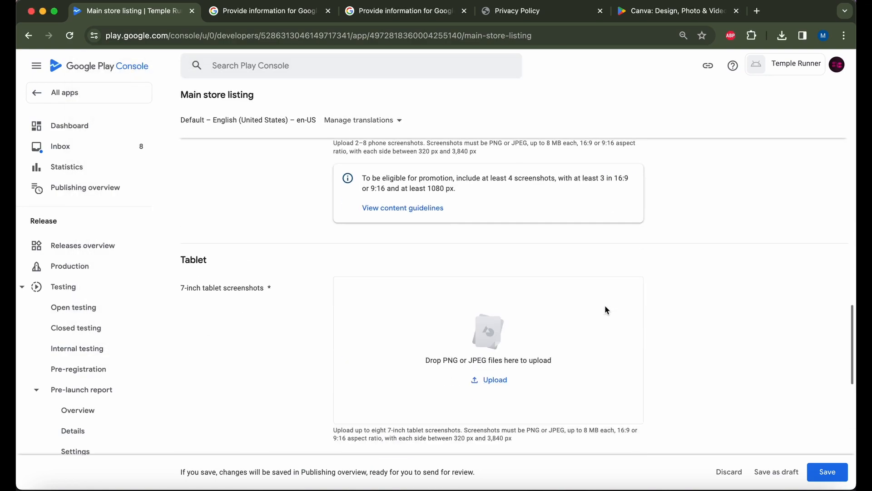
Add iPadSourcefile 1.png–5.png as the five 7-inch tablet screenshots.
key("super+Tab")
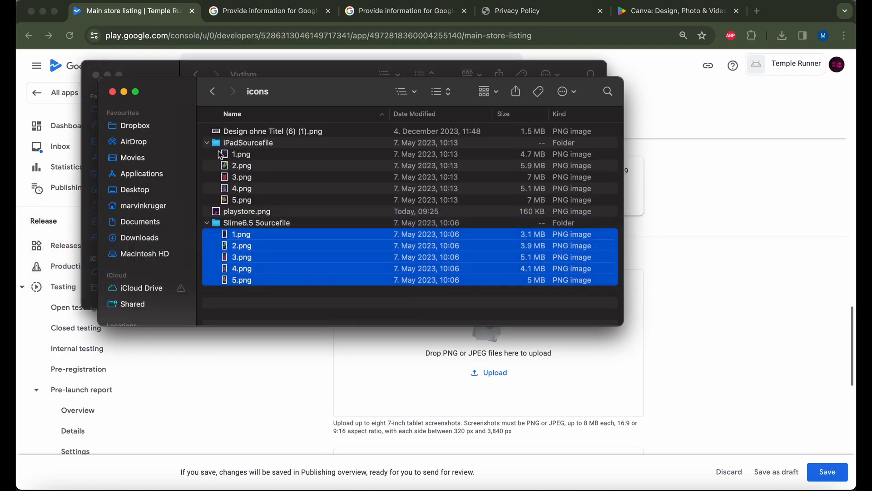
left_click(235, 156)
left_click(240, 200, "shift")
left_click_drag(246, 188, 395, 362)
key("super+Tab")
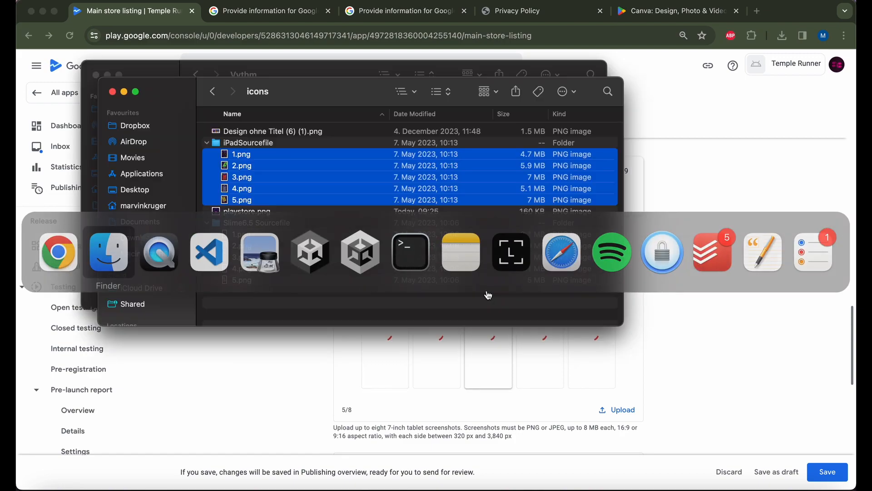
left_click(727, 286)
scroll(271, 288, "down", 10)
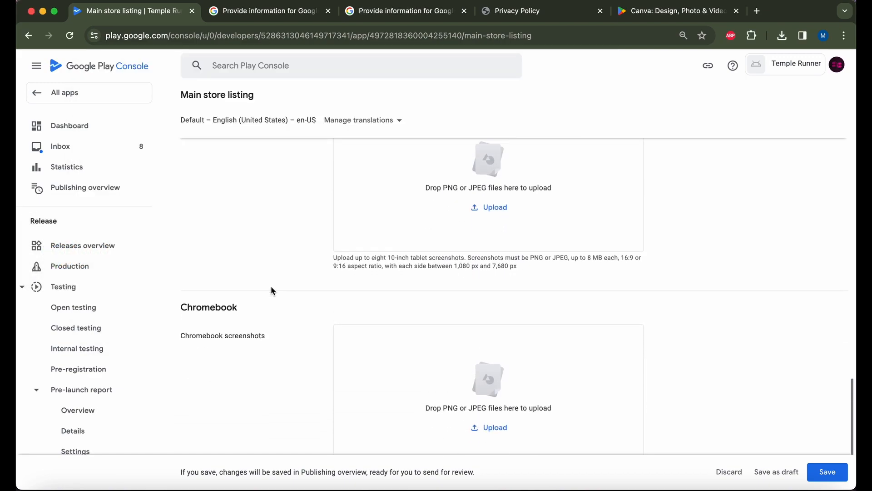
scroll(271, 290, "up", 5)
key("super+Tab")
Add the five iPad PNGs as 10-inch tablet screenshots and review the listing.
left_click_drag(239, 189, 409, 376)
scroll(514, 246, "up", 3)
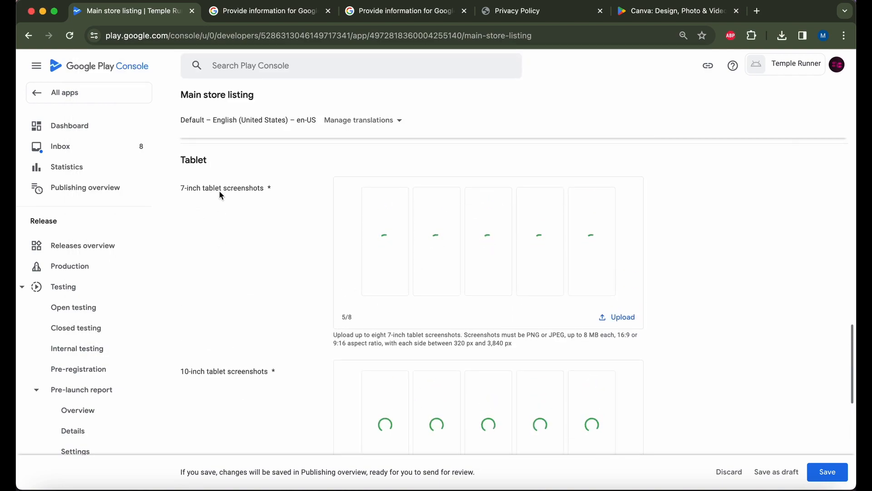
scroll(488, 341, "down", 8)
scroll(488, 345, "up", 8)
scroll(489, 341, "down", 1)
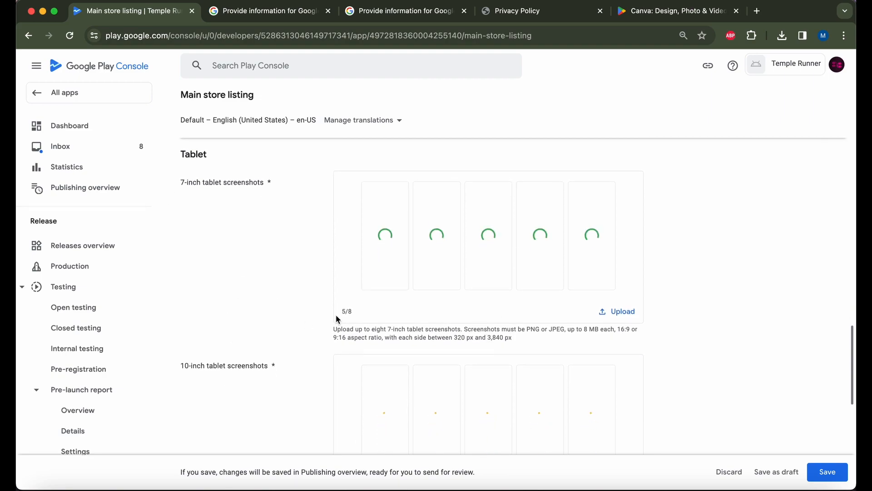
scroll(562, 274, "up", 10)
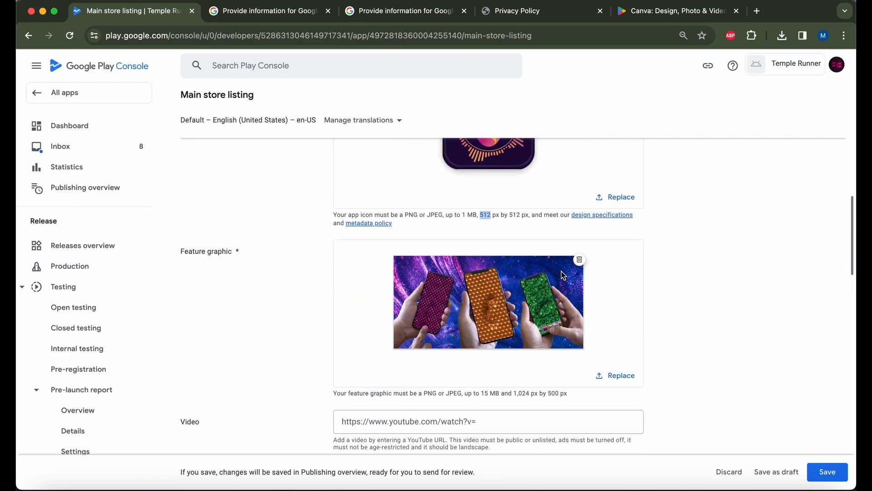
scroll(562, 274, "up", 2)
scroll(562, 275, "down", 8)
scroll(562, 275, "down", 4)
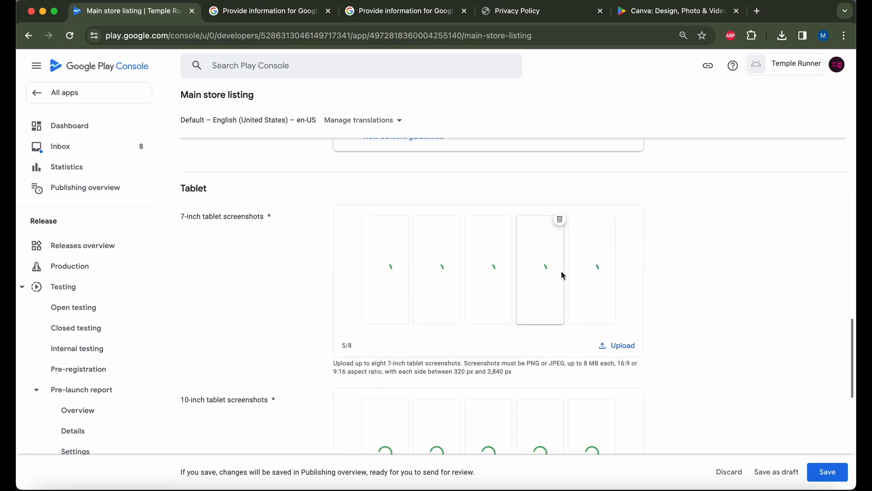
Save the Temple Runner main store listing with all its screenshots.
scroll(668, 287, "down", 1)
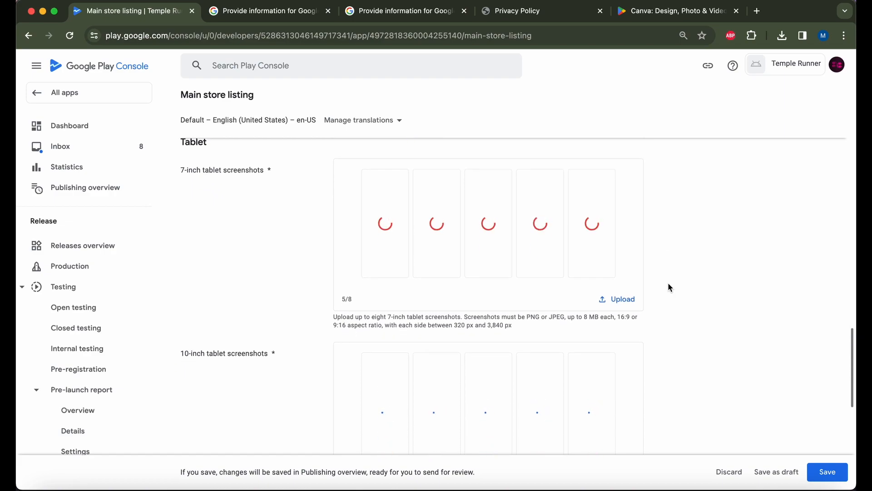
scroll(525, 307, "up", 5)
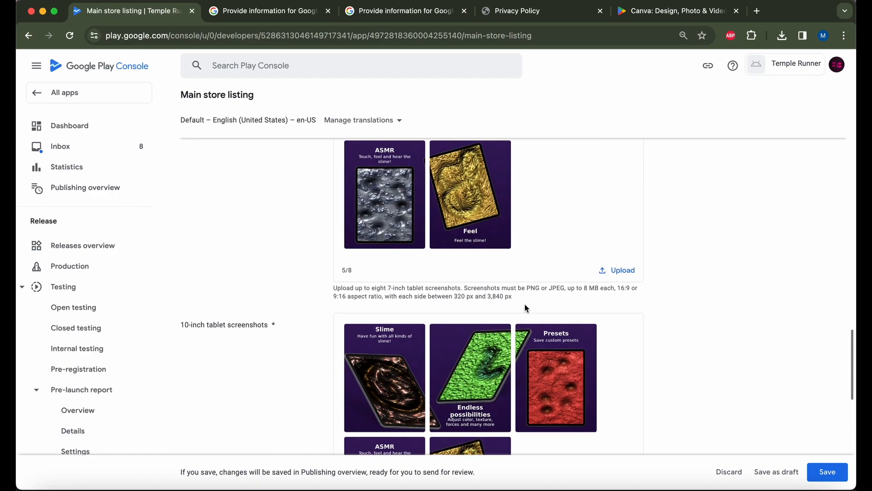
scroll(524, 305, "up", 10)
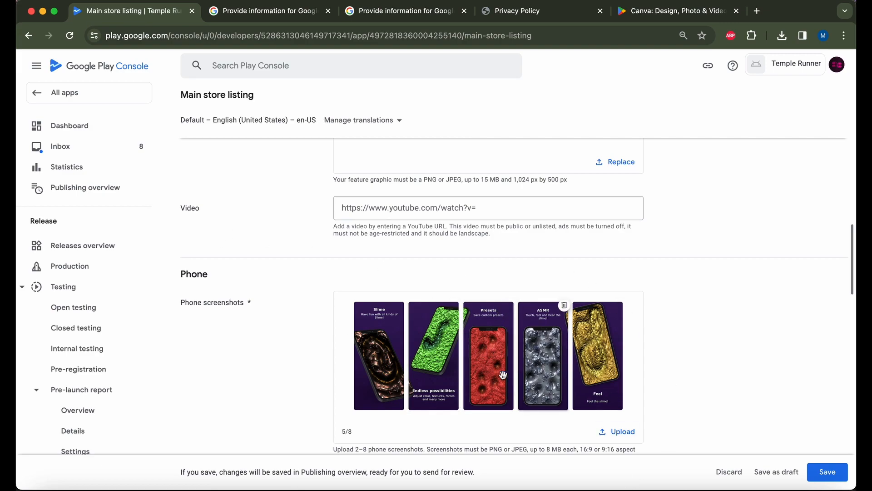
scroll(509, 374, "down", 2)
scroll(593, 362, "down", 5)
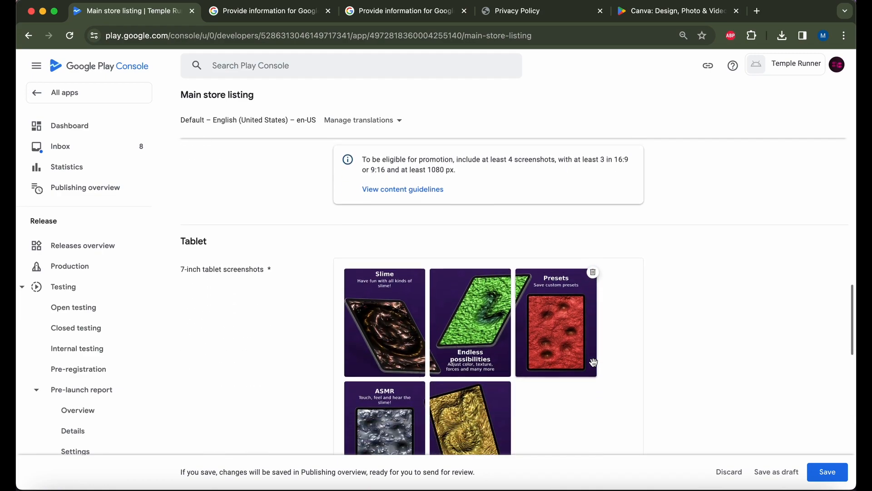
scroll(593, 362, "down", 10)
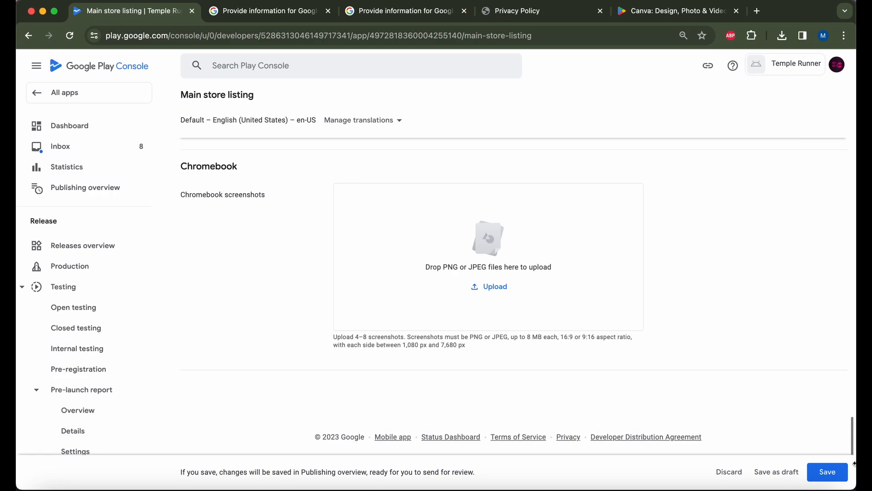
left_click(825, 473)
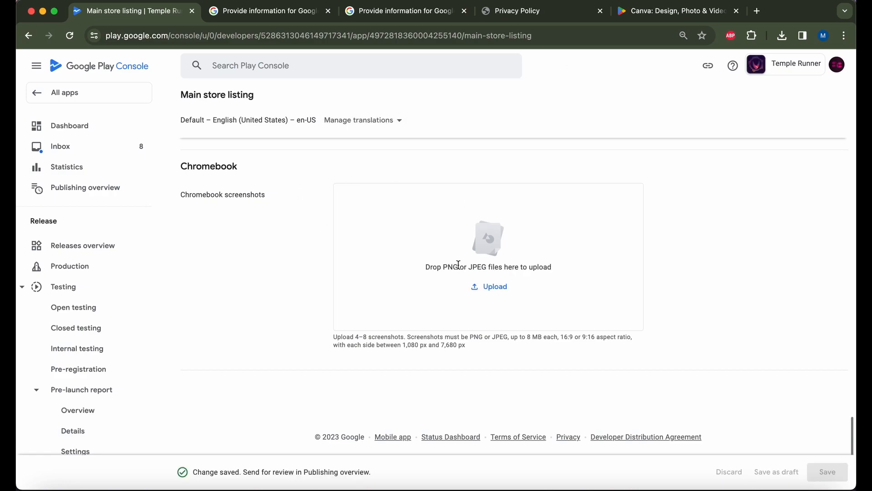
Return to the app dashboard and read the Start testing now section on internal testers.
left_click(23, 31)
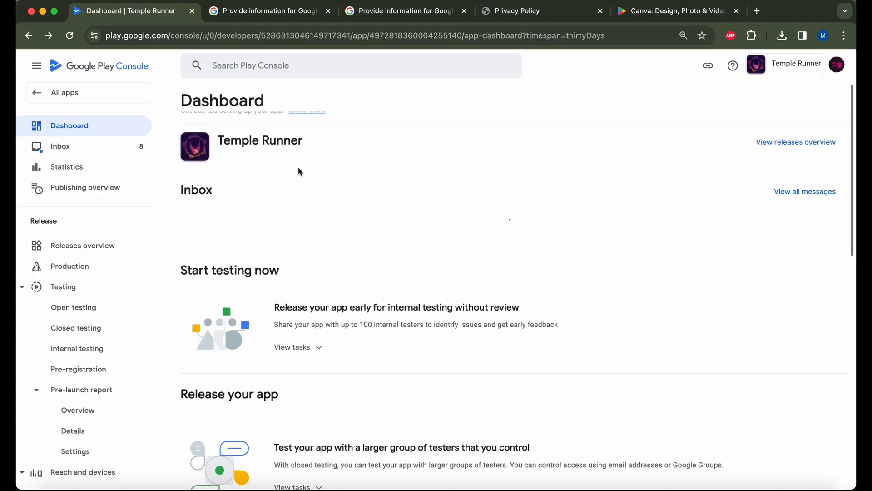
scroll(296, 421, "down", 3)
scroll(296, 420, "down", 3)
scroll(296, 418, "up", 2)
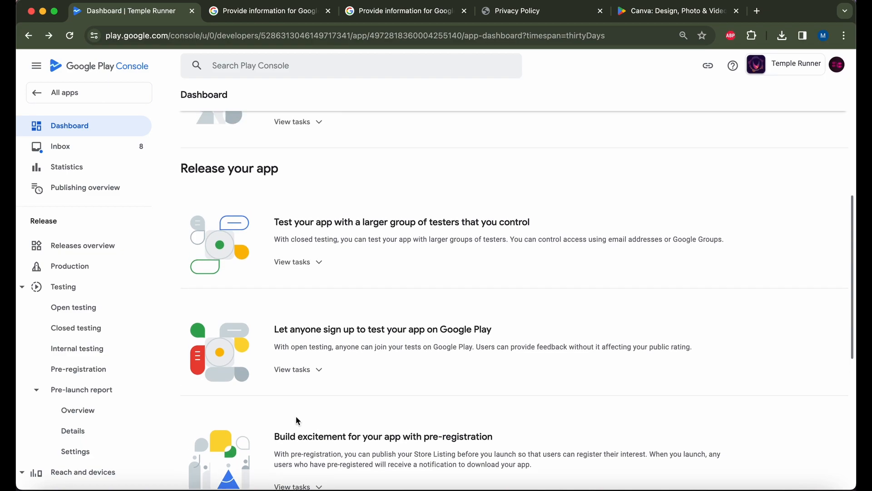
scroll(332, 265, "up", 2)
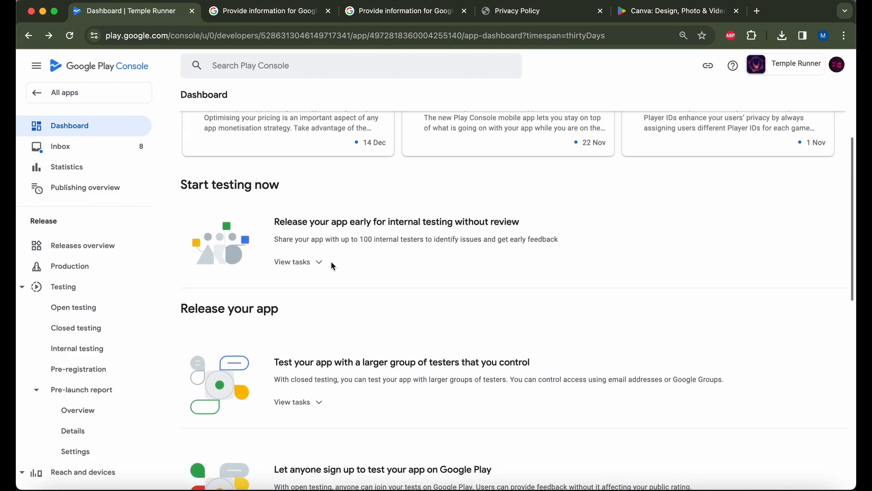
left_click_drag(293, 203, 178, 203)
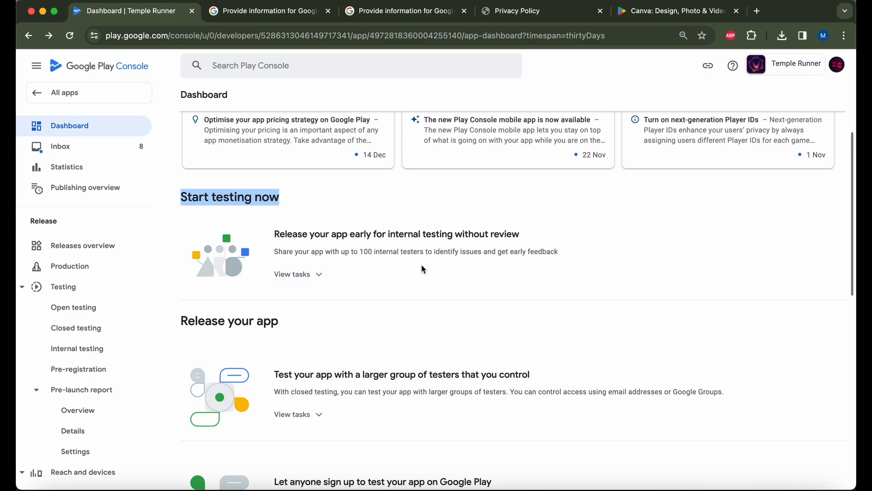
left_click_drag(570, 248, 272, 257)
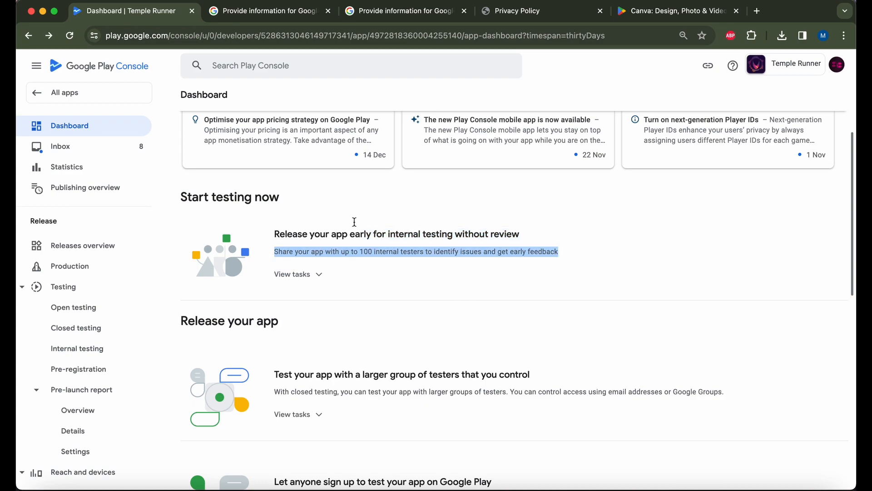
Open the closed testing track's Select countries and regions task.
scroll(426, 298, "down", 1)
scroll(426, 302, "down", 1)
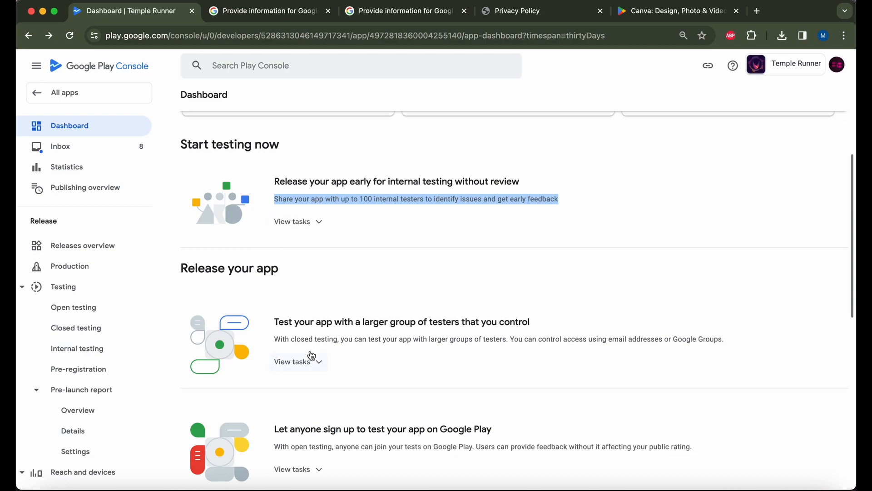
scroll(337, 340, "down", 2)
left_click(299, 314)
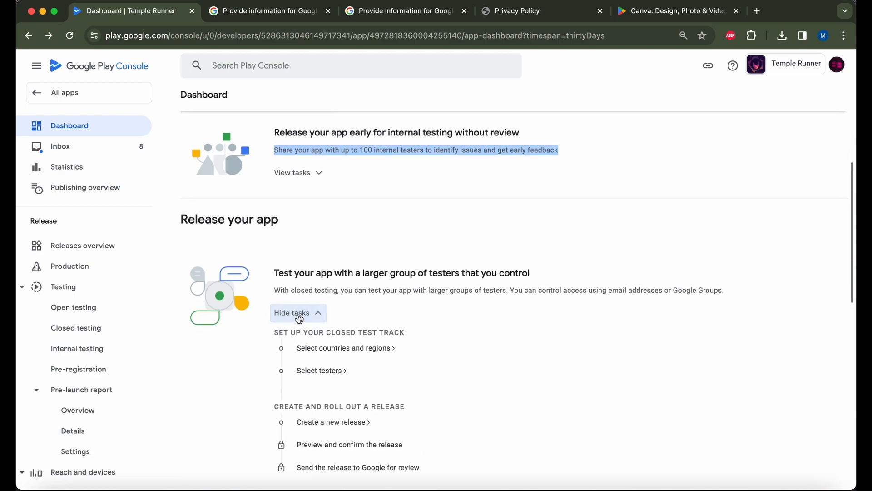
left_click(355, 349)
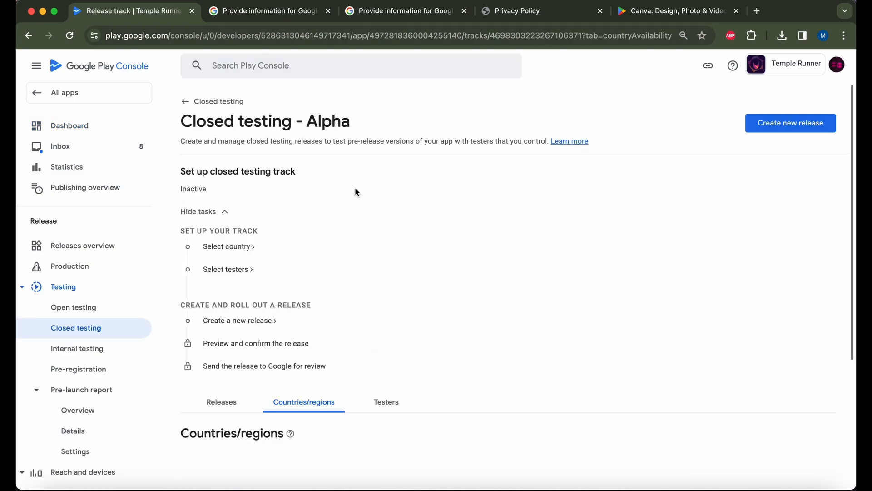
Add every listed country/region to the Closed testing - Alpha track and save.
scroll(356, 190, "down", 2)
scroll(415, 324, "down", 2)
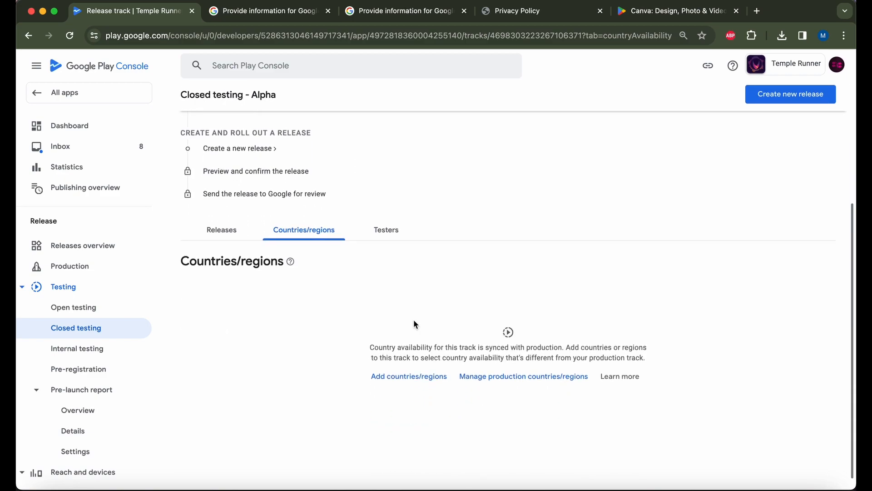
left_click(408, 381)
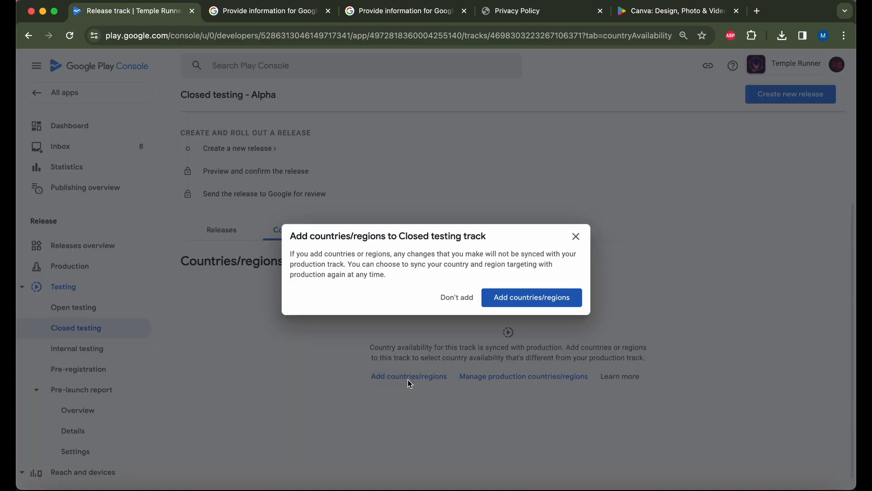
left_click(533, 301)
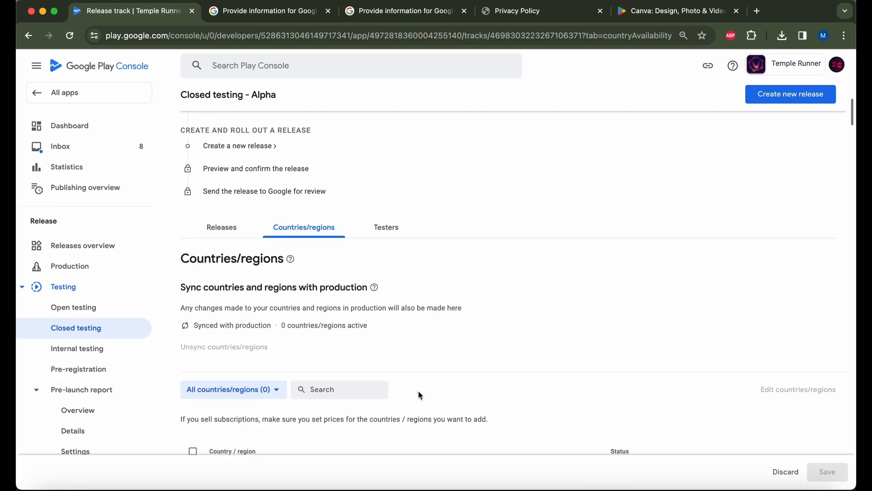
scroll(455, 386, "down", 2)
left_click(192, 366)
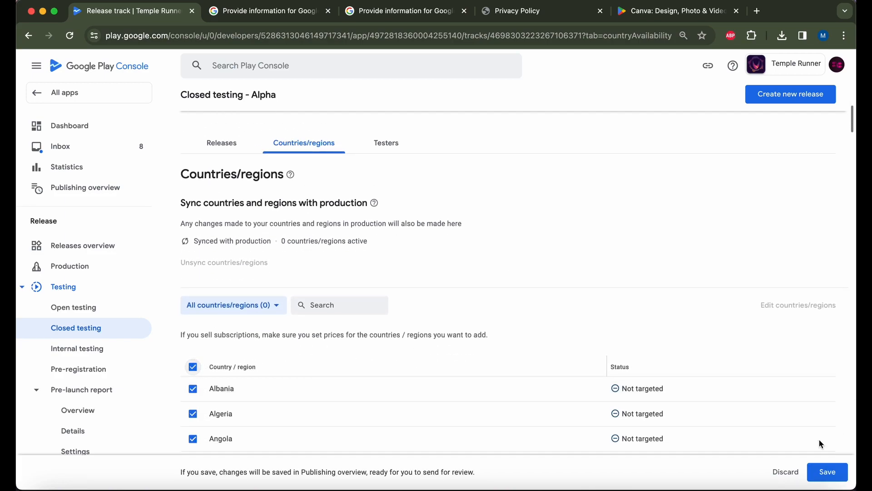
left_click(828, 472)
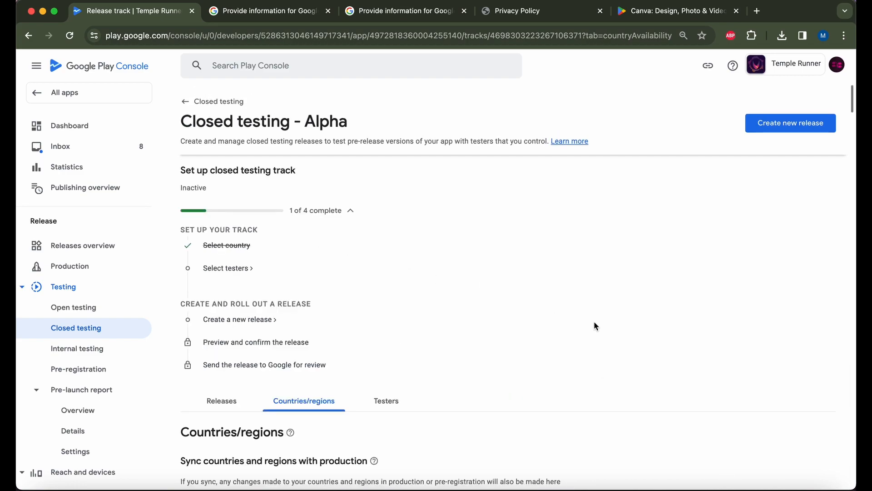
scroll(593, 326, "down", 5)
scroll(593, 326, "up", 6)
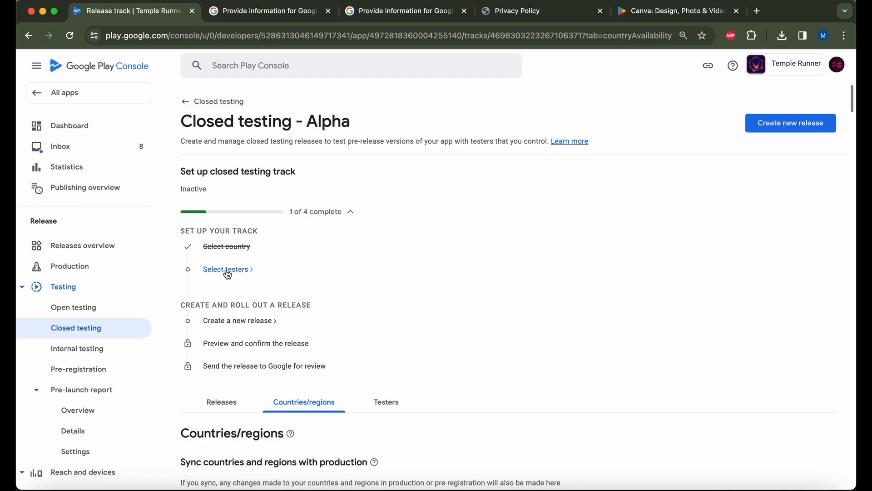
Create a new closed testing release from the track's setup tasks.
left_click(240, 320)
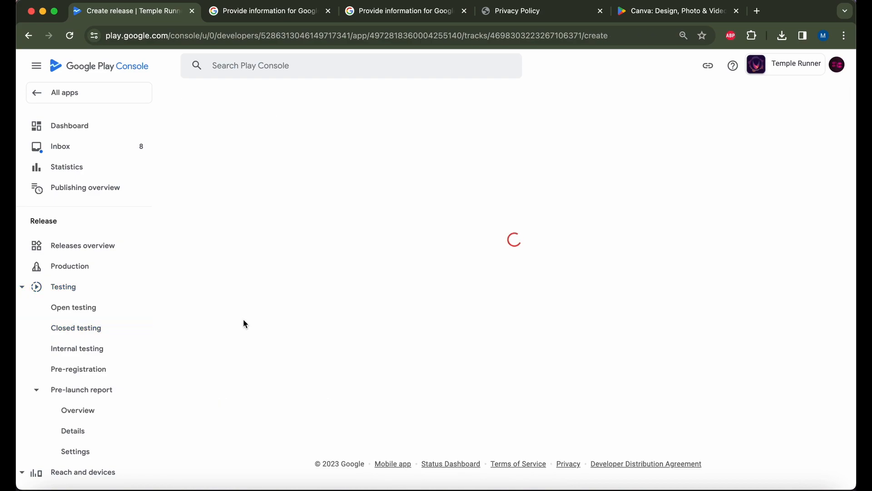
scroll(431, 250, "down", 2)
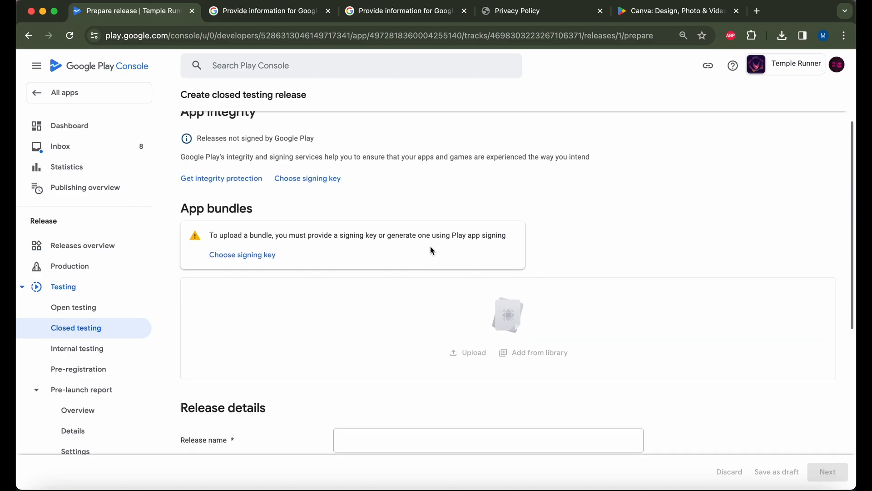
scroll(513, 253, "up", 2)
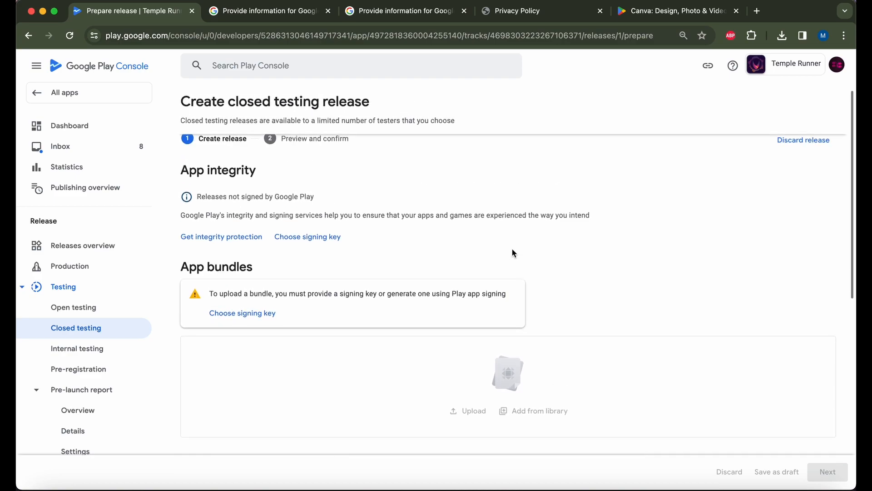
scroll(513, 253, "down", 2)
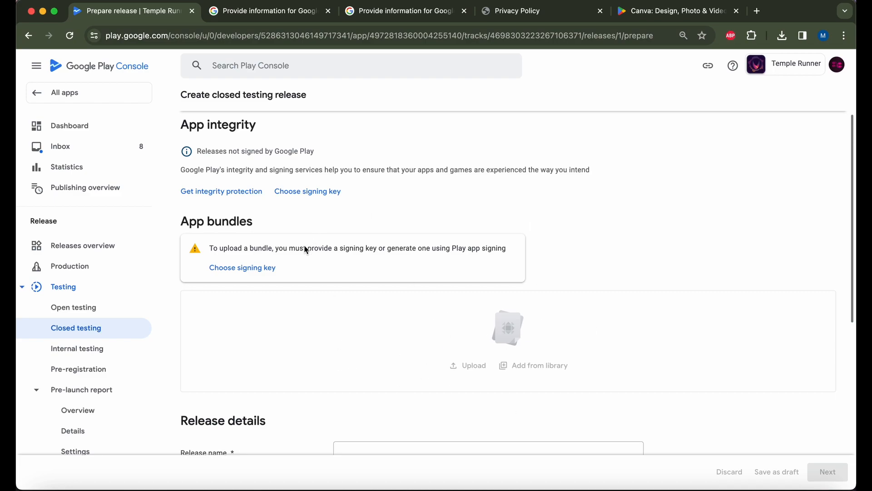
left_click_drag(228, 248, 506, 250)
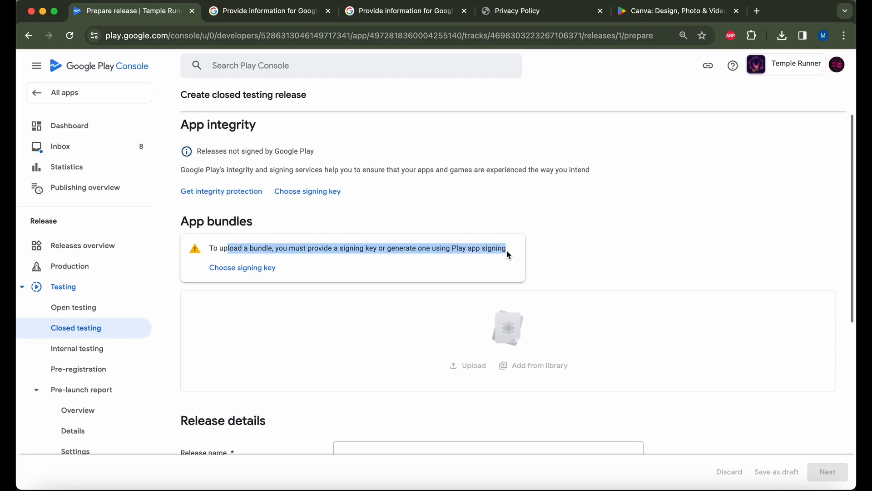
Scroll to Release details and click into the empty, required Release name field.
scroll(620, 328, "down", 3)
scroll(619, 328, "down", 3)
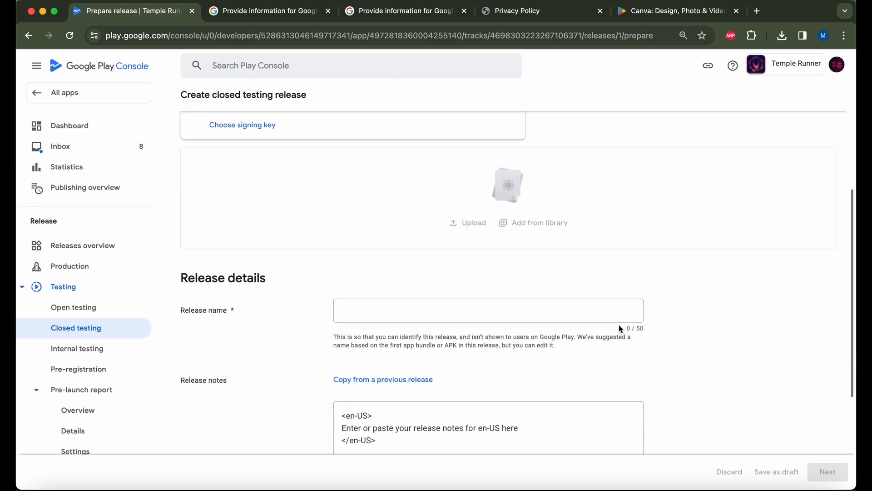
left_click(575, 309)
scroll(500, 363, "down", 3)
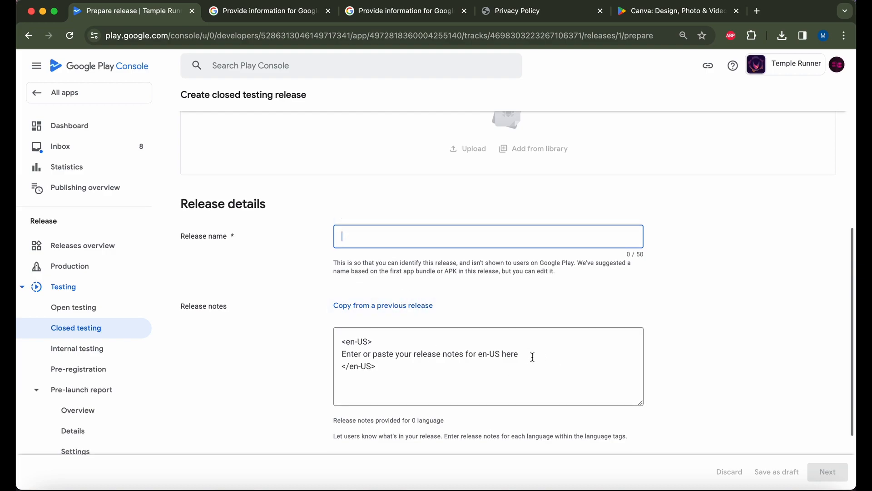
scroll(532, 356, "up", 1)
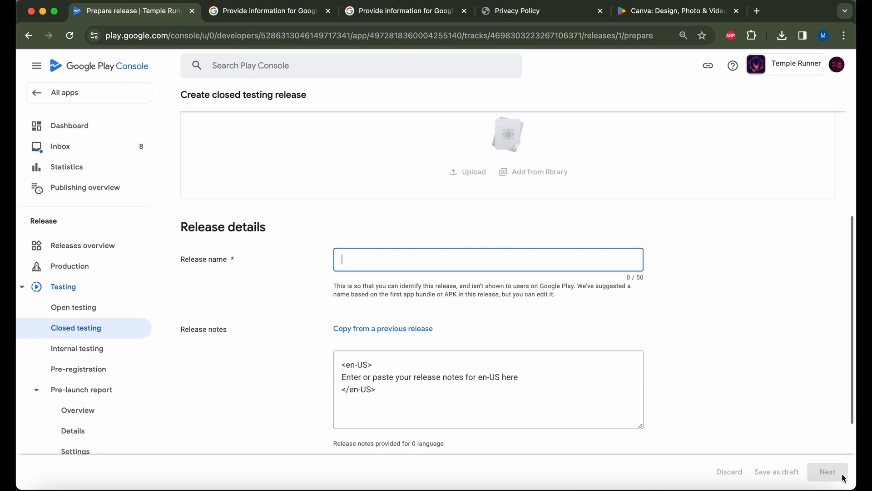
scroll(392, 310, "up", 2)
left_click(240, 287)
left_click_drag(241, 288, 174, 290)
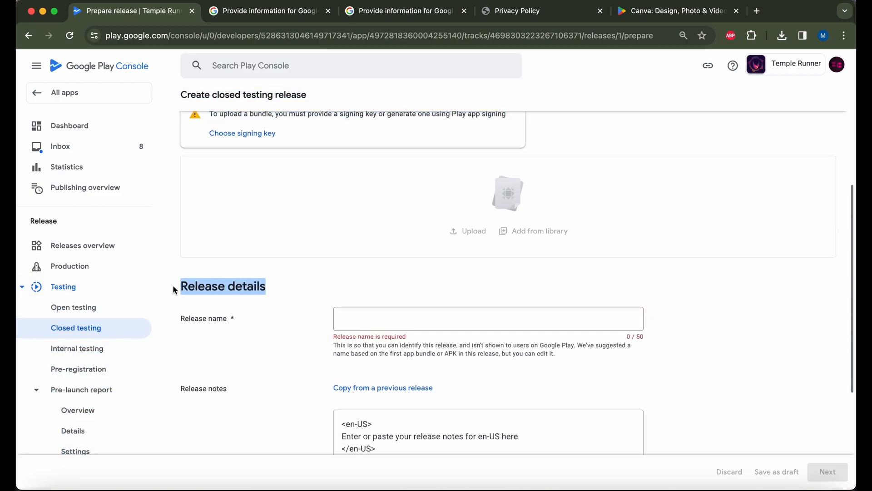